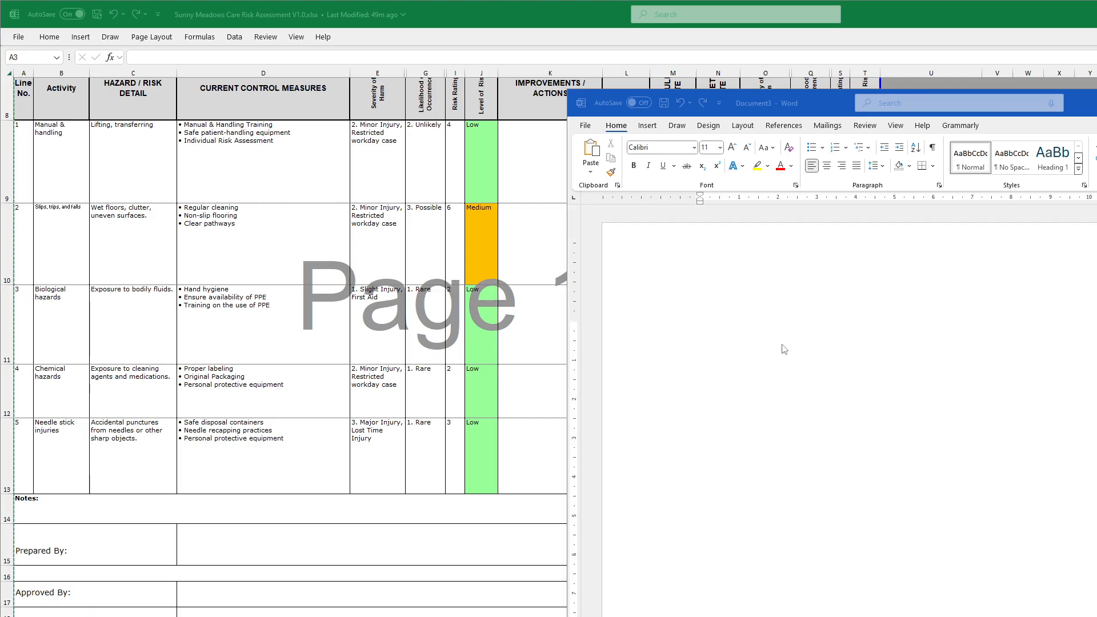
Move the blank Word document window over the risk assessment spreadsheet and resize it to fill the screen.
scroll(342, 345, up, 3)
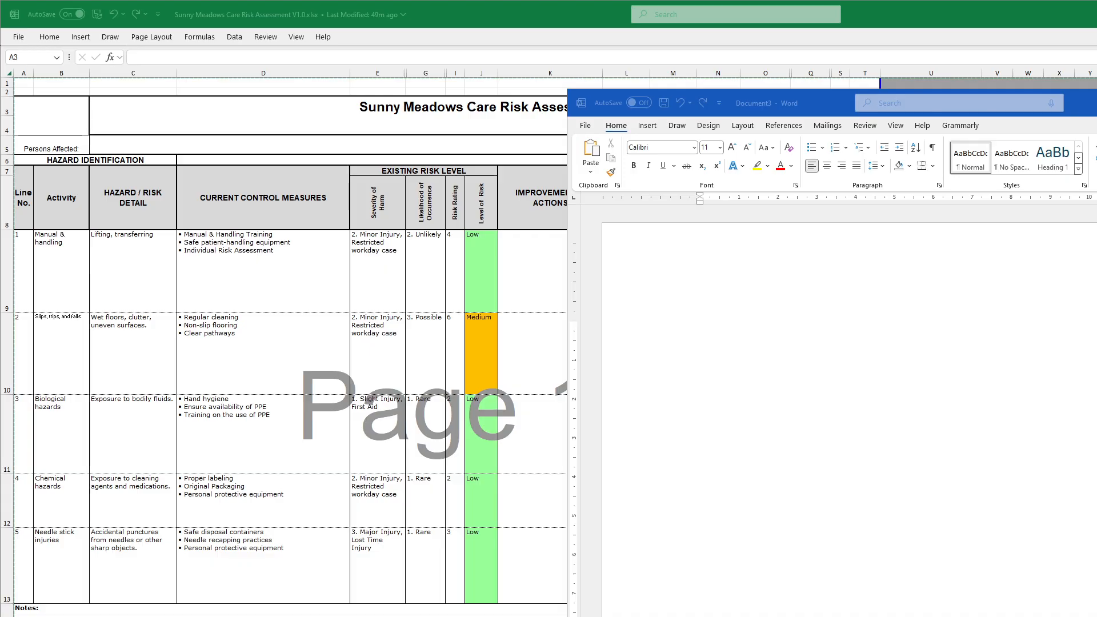
drag(840, 103, 1, 121)
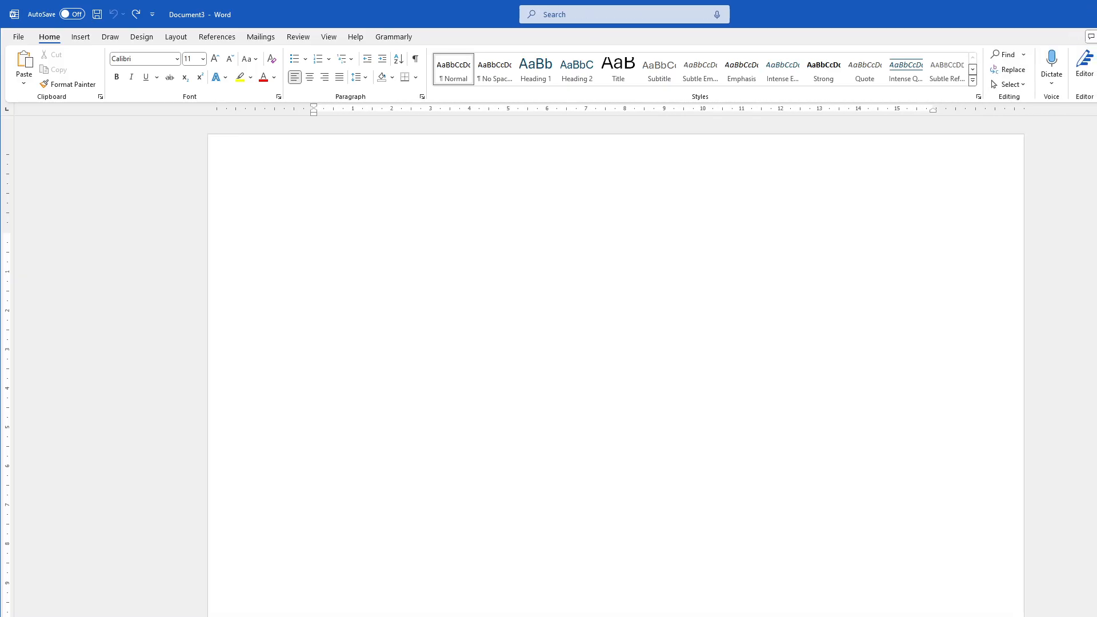
mouse_move(1096, 314)
mouse_down()
mouse_move(1074, 314)
mouse_move(1096, 314)
mouse_up()
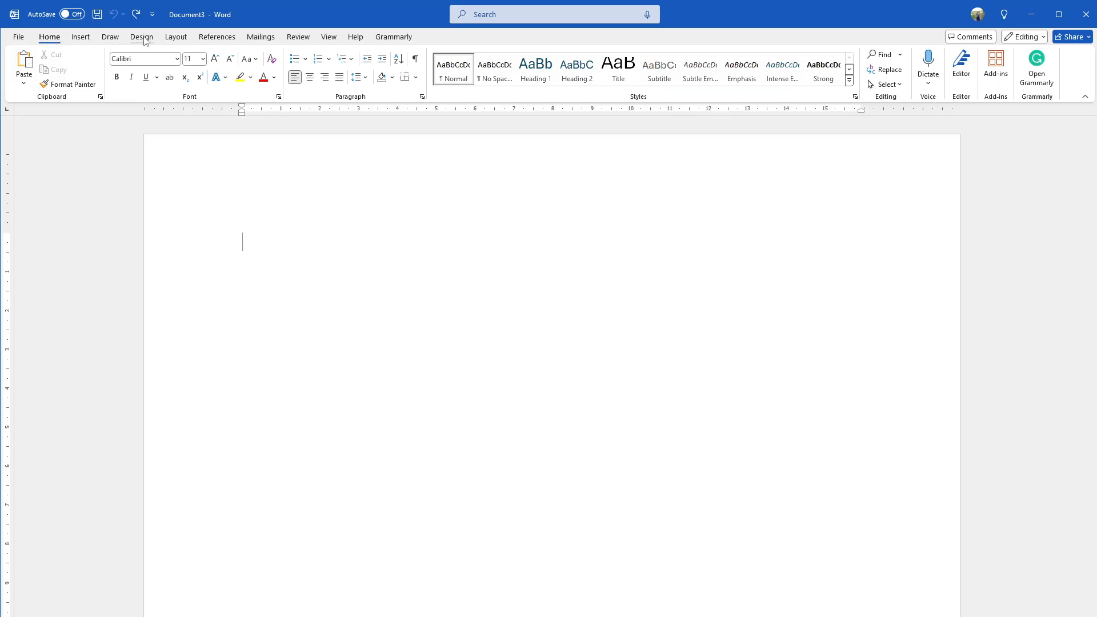
Insert a Next Page section break at the start of the blank document to begin a second section.
click(186, 38)
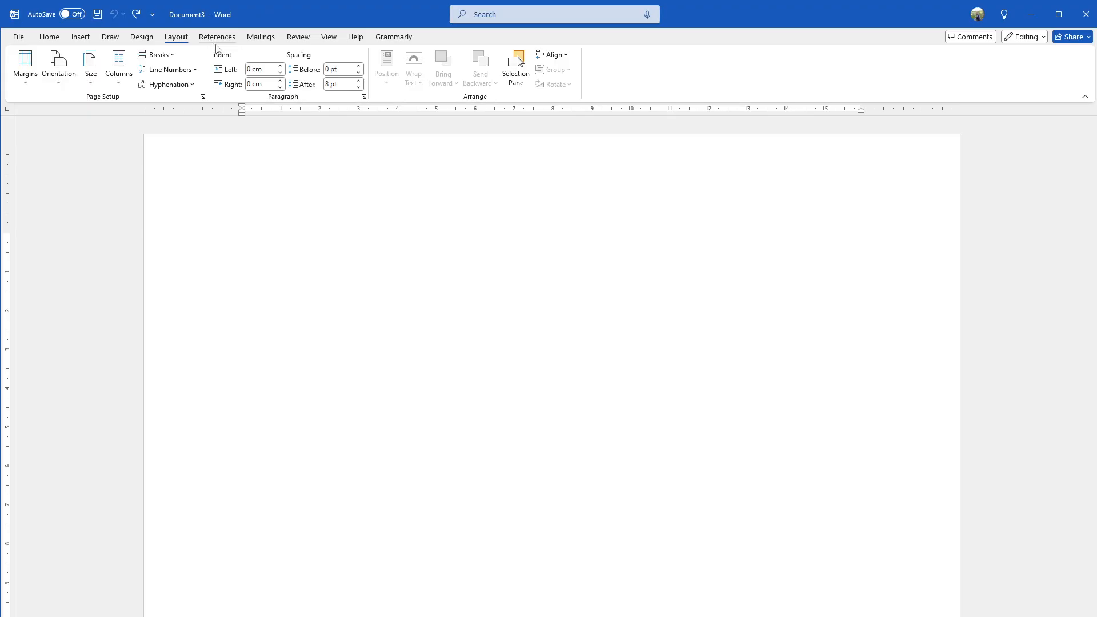
click(166, 56)
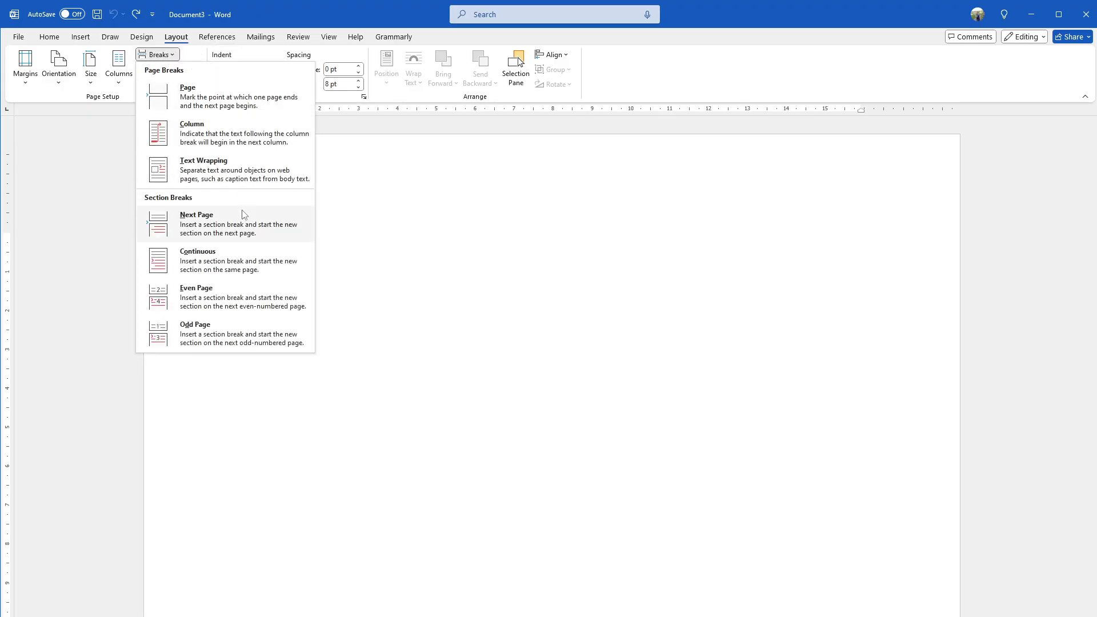
click(251, 224)
scroll(276, 214, down, 7)
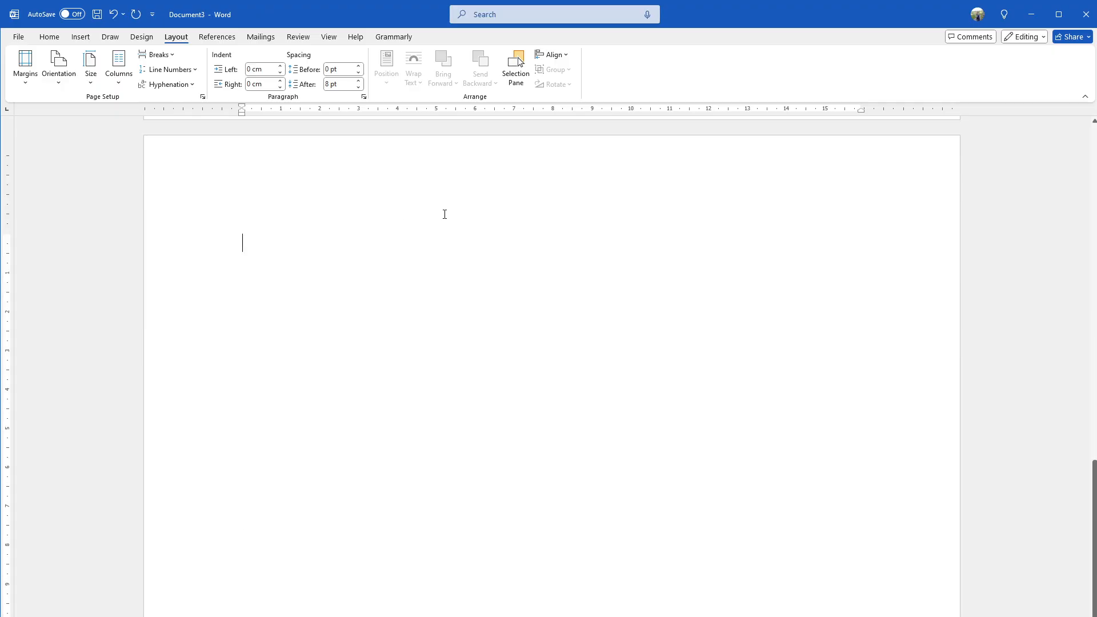
Set the page orientation of the second section to Landscape.
click(54, 86)
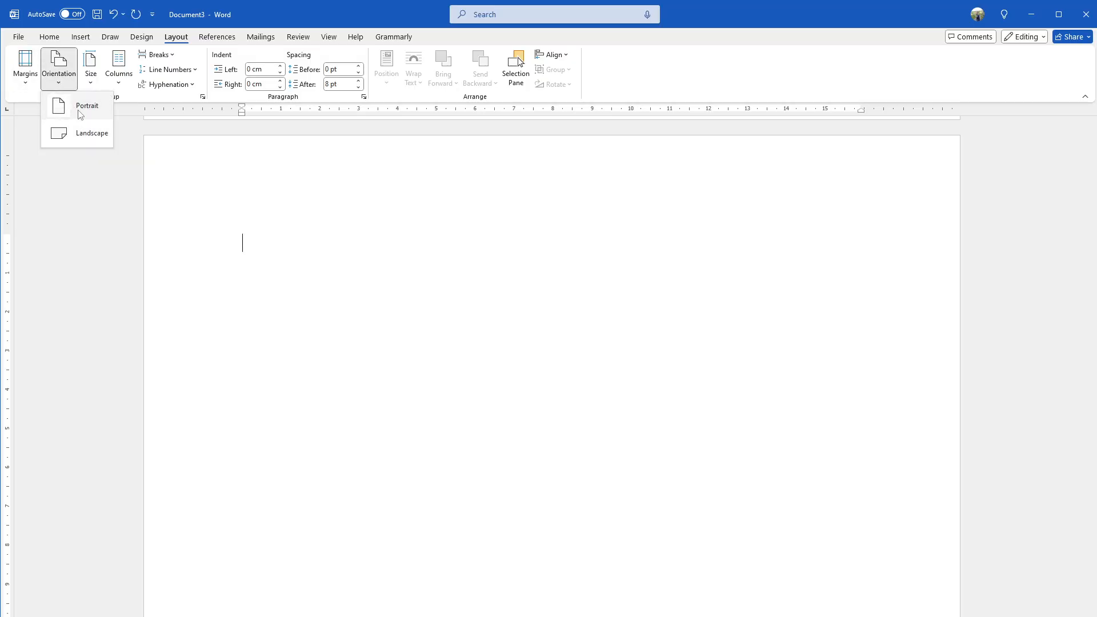
click(95, 136)
scroll(467, 302, up, 5)
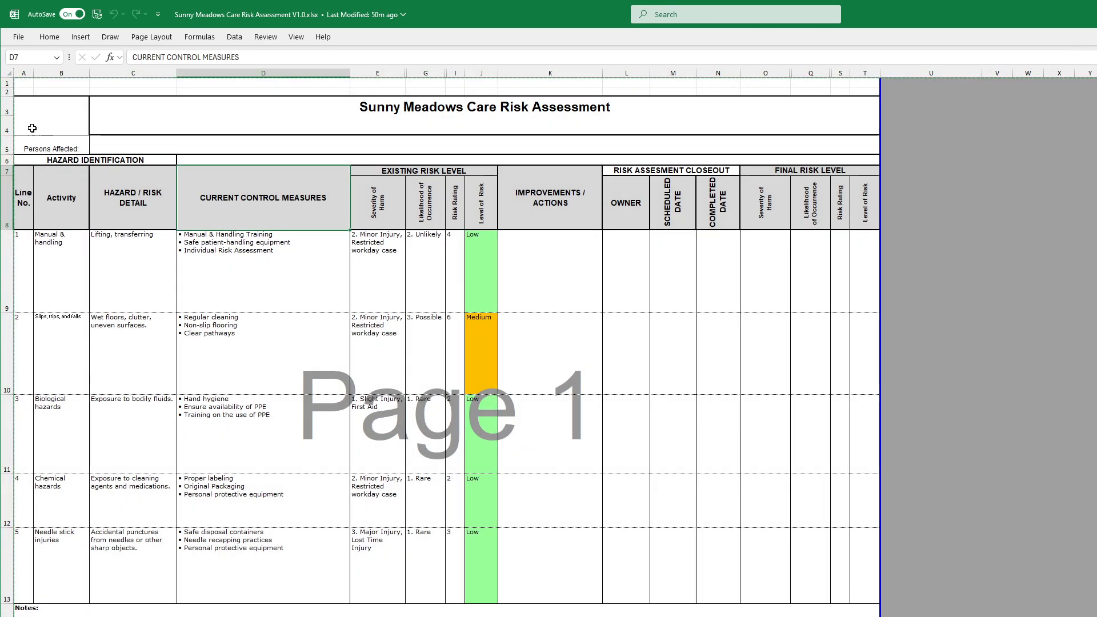
mouse_move(48, 123)
mouse_down()
mouse_move(229, 230)
mouse_move(384, 614)
mouse_move(530, 607)
mouse_up()
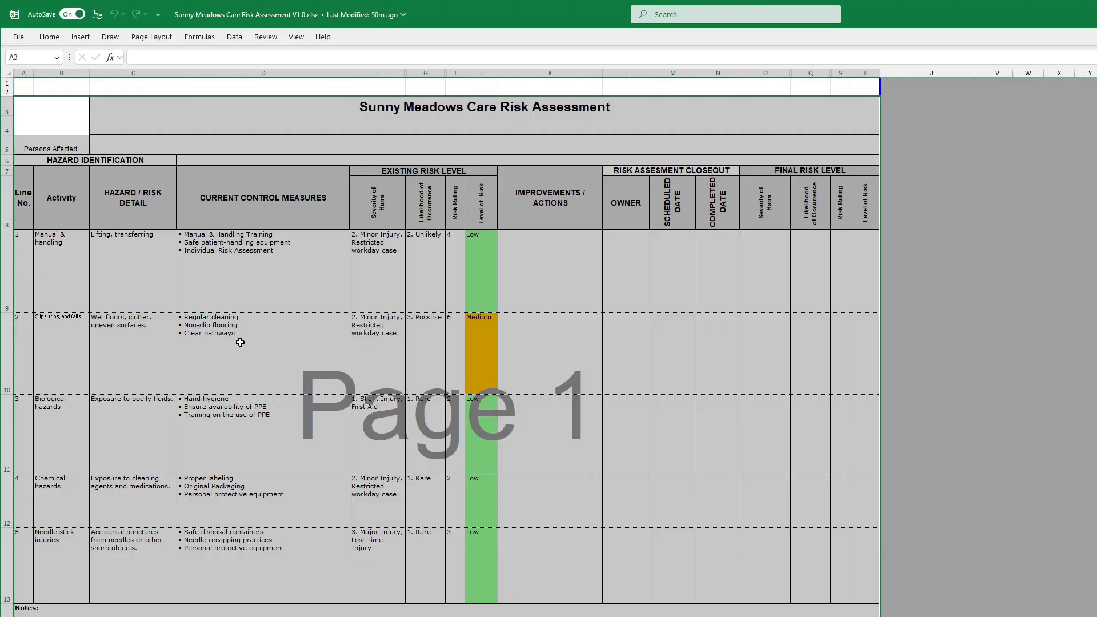
click(64, 116)
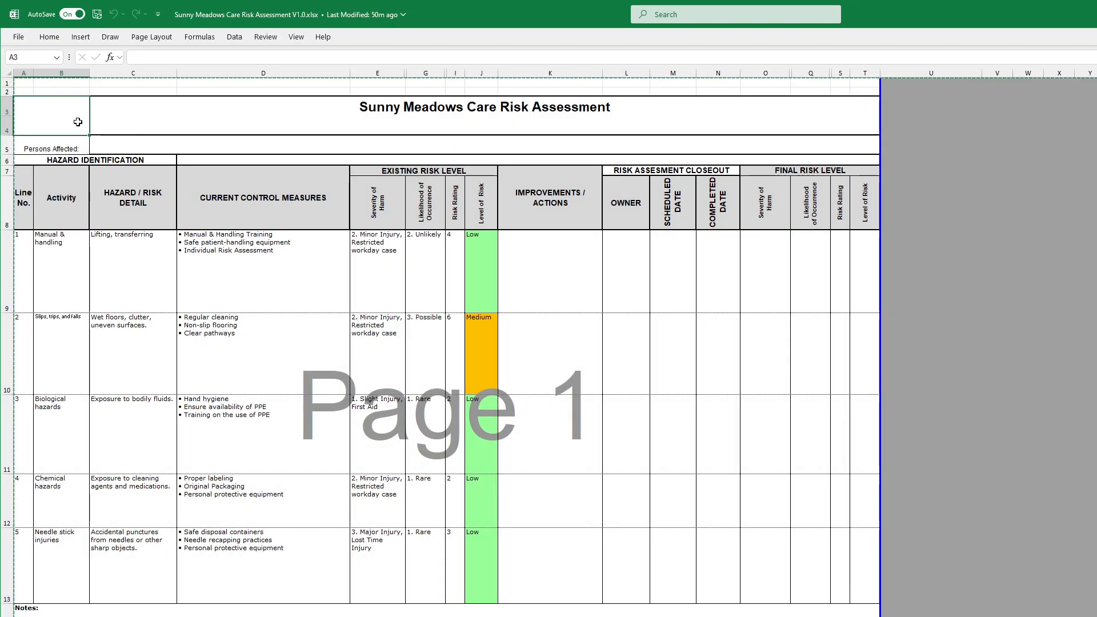
key(ctrl+a)
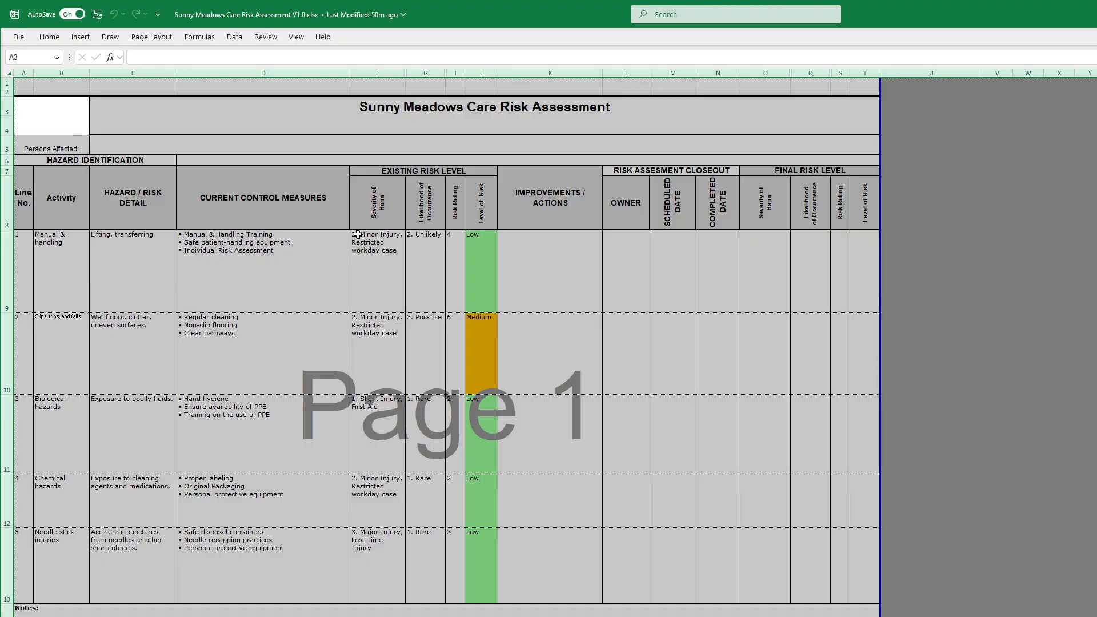
scroll(437, 208, down, 3)
scroll(424, 208, up, 3)
Select the risk assessment in the Excel workbook from the blank cell A3 through the sign-off rows and copy it.
click(44, 124)
drag(44, 120, 632, 616)
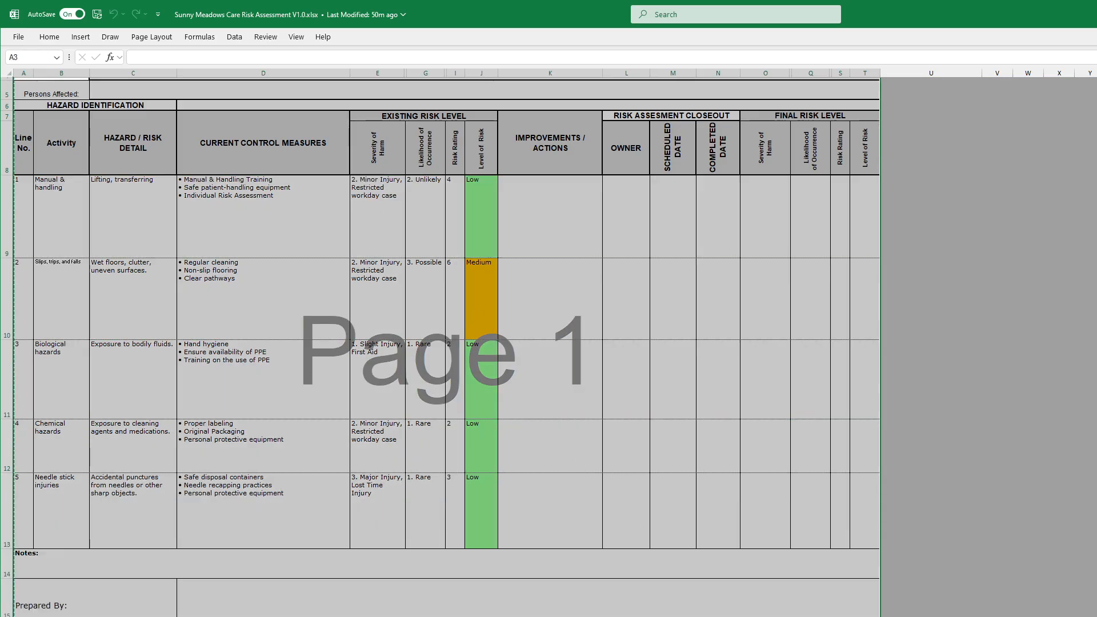
scroll(777, 582, down, 3)
scroll(777, 583, up, 3)
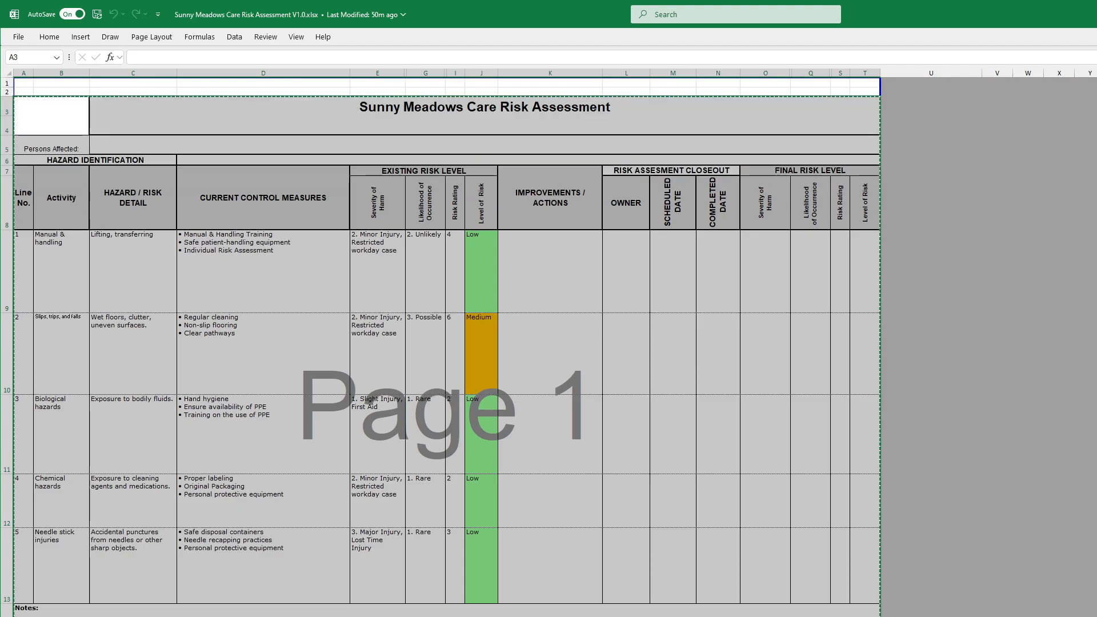
Switch to Word and paste the copied risk assessment table onto the landscape page.
key(alt+Tab)
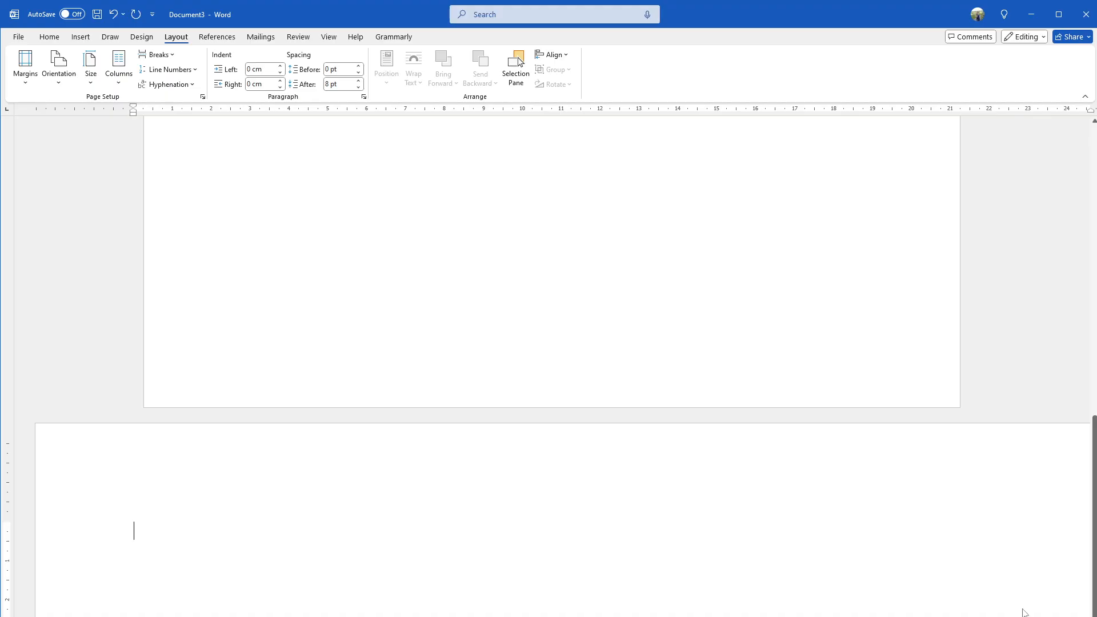
scroll(308, 457, down, 3)
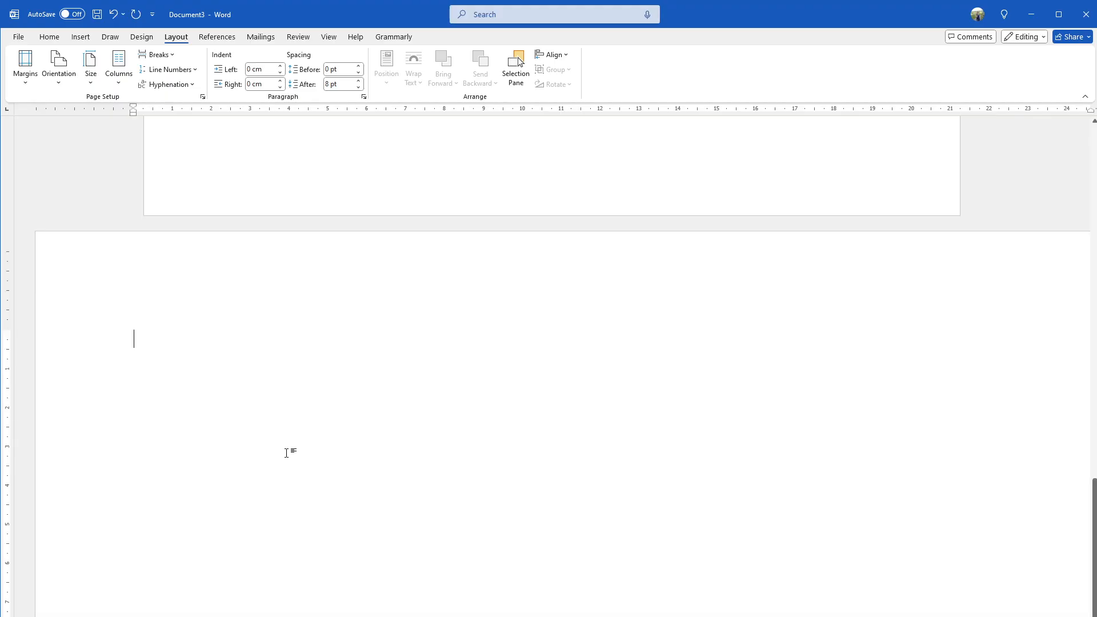
key(ctrl+v)
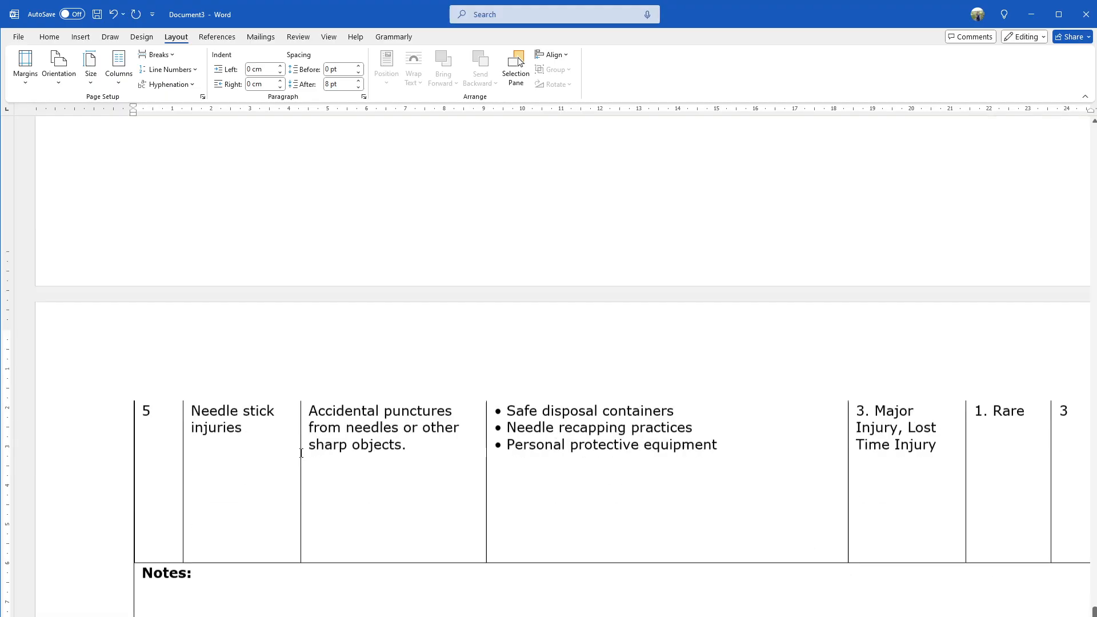
Fit the whole pasted risk assessment table to the page width with AutoFit to Window.
scroll(726, 388, down, 1)
scroll(726, 389, down, 3)
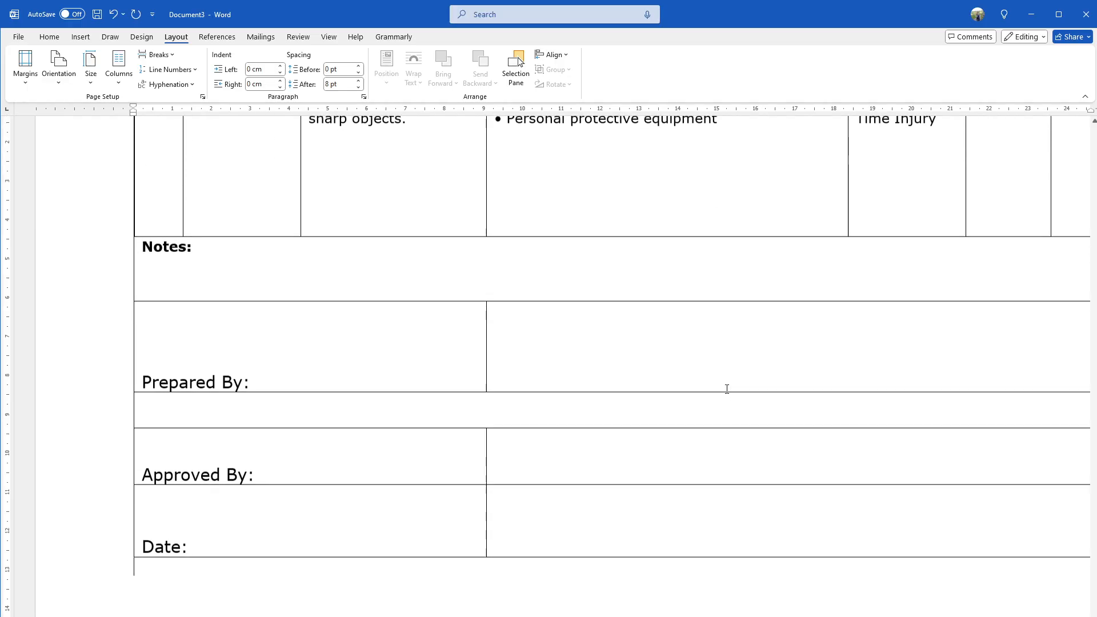
scroll(727, 389, up, 15)
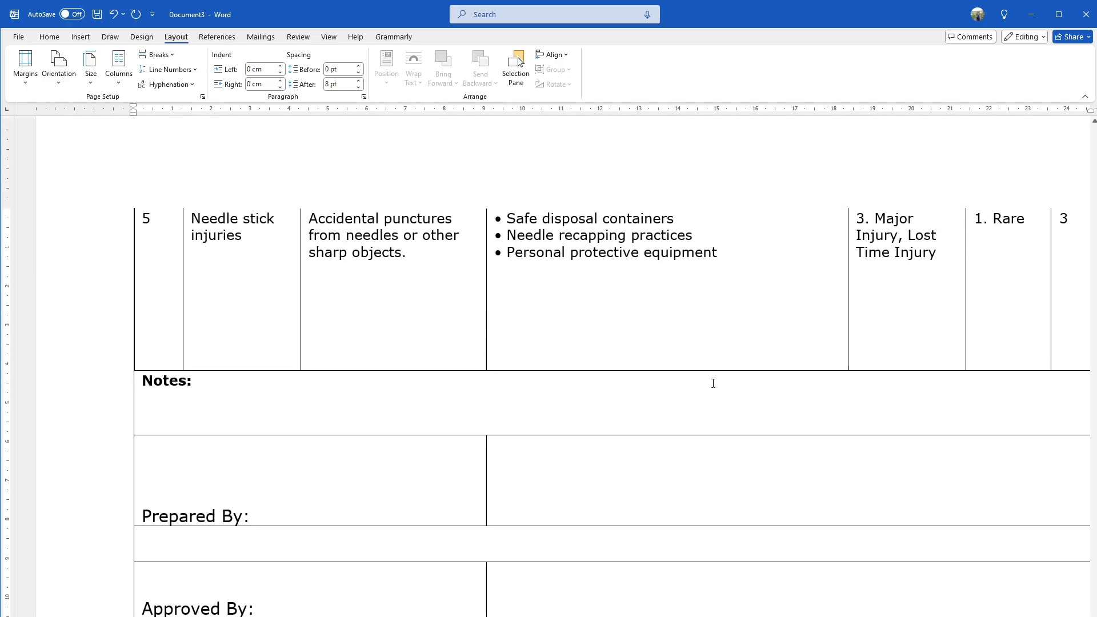
scroll(552, 247, up, 15)
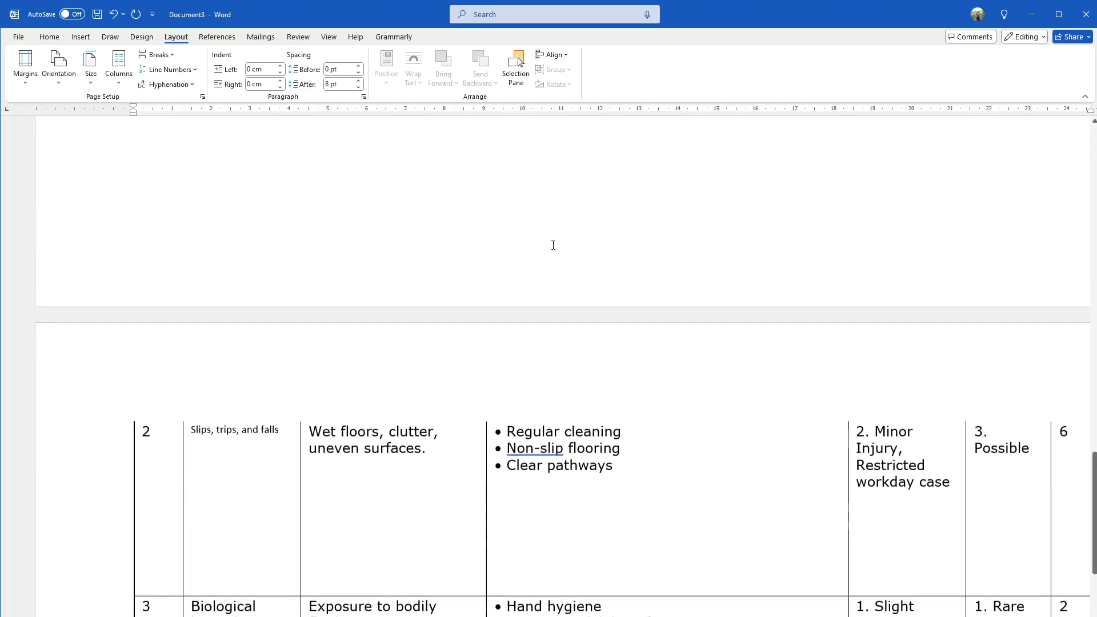
scroll(542, 234, up, 2)
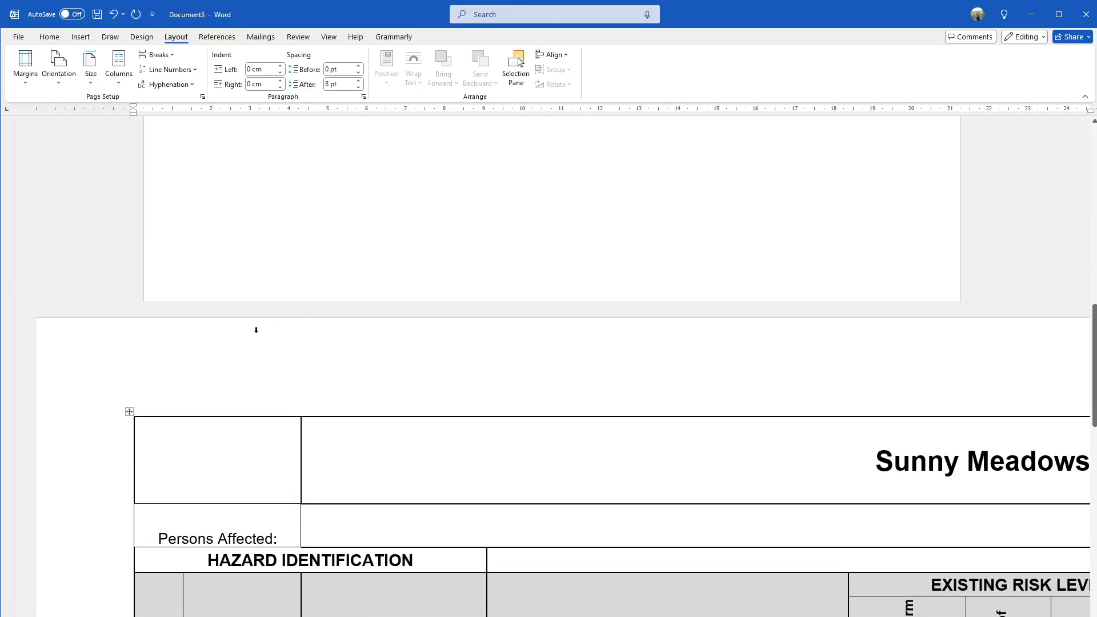
right_click(129, 414)
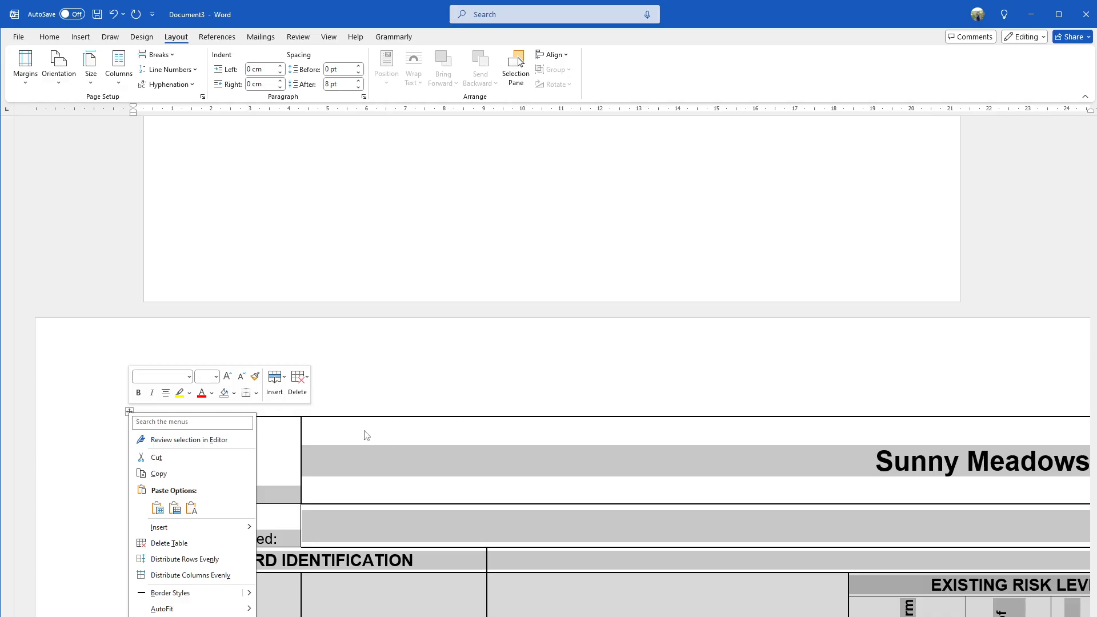
key(Escape)
scroll(456, 409, down, 5)
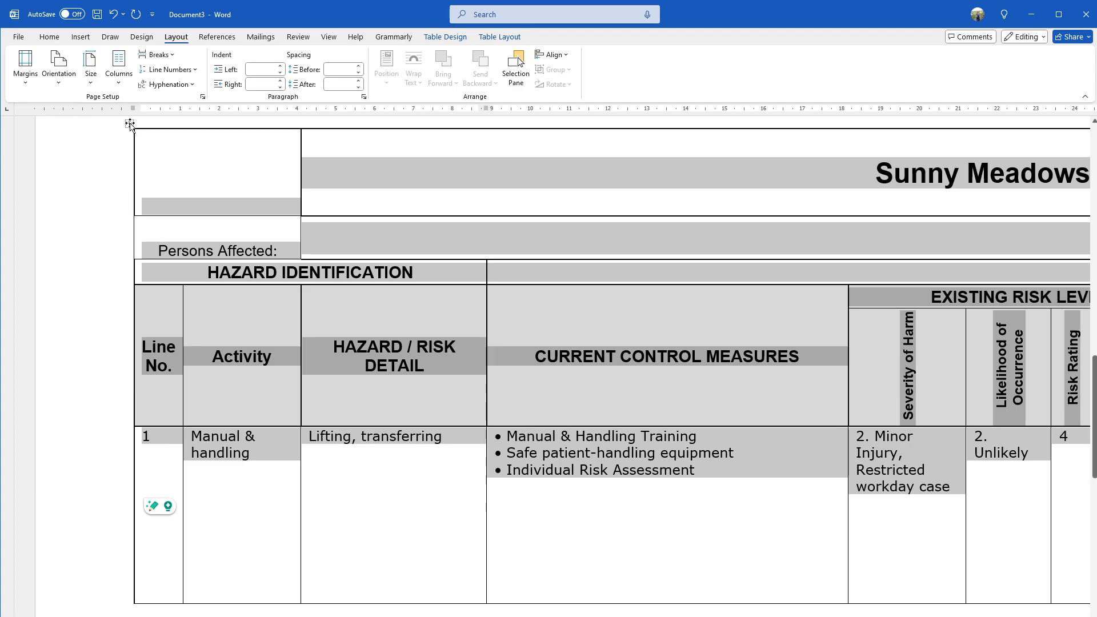
right_click(130, 124)
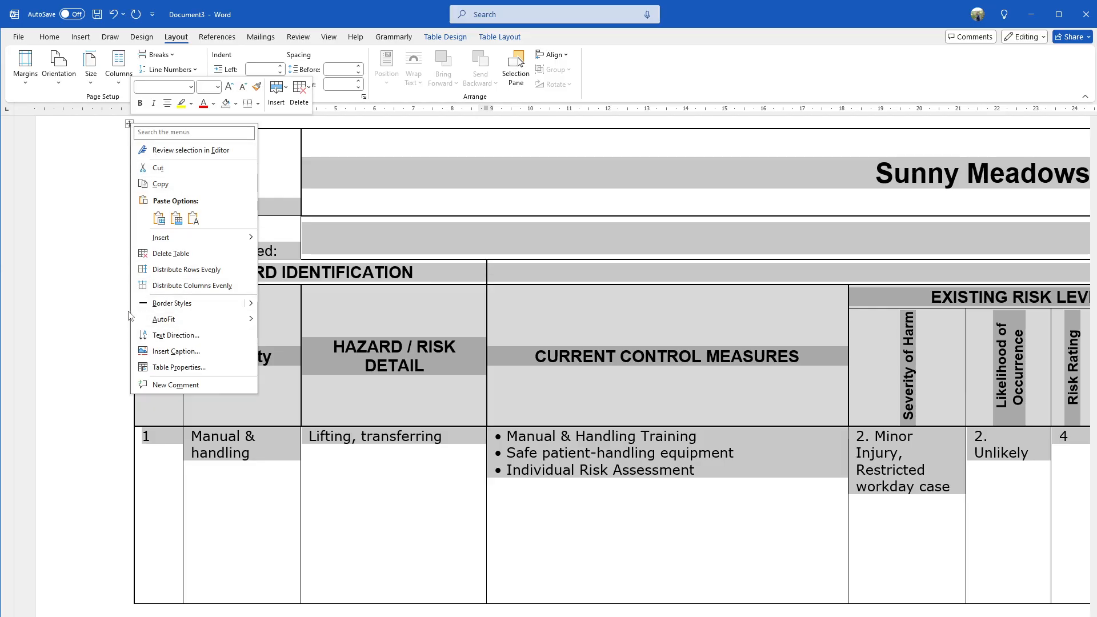
mouse_move(177, 327)
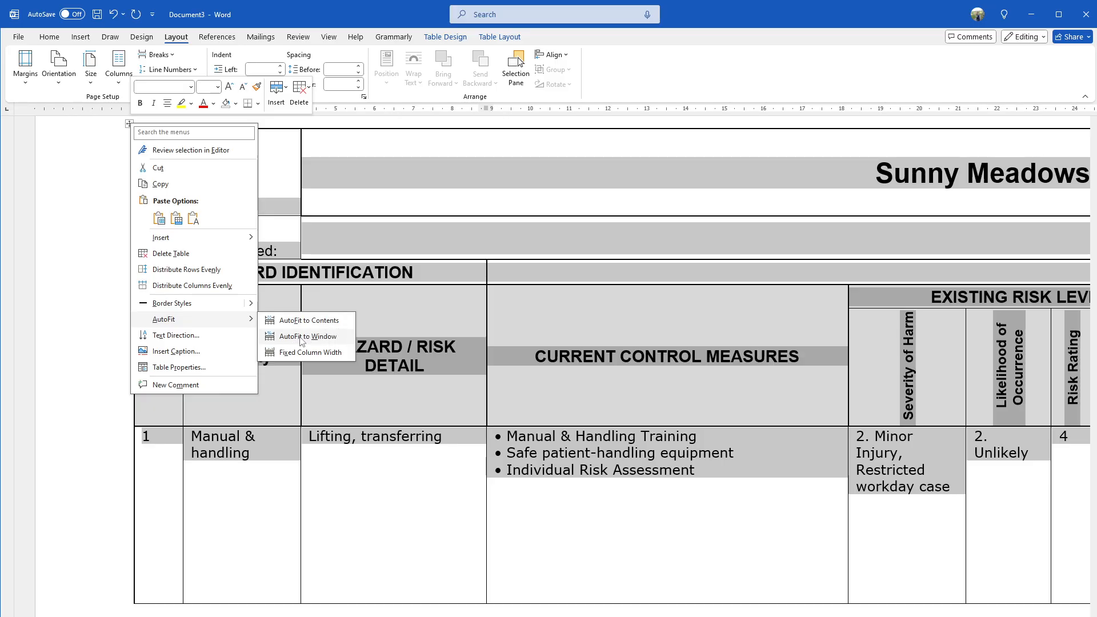
click(345, 340)
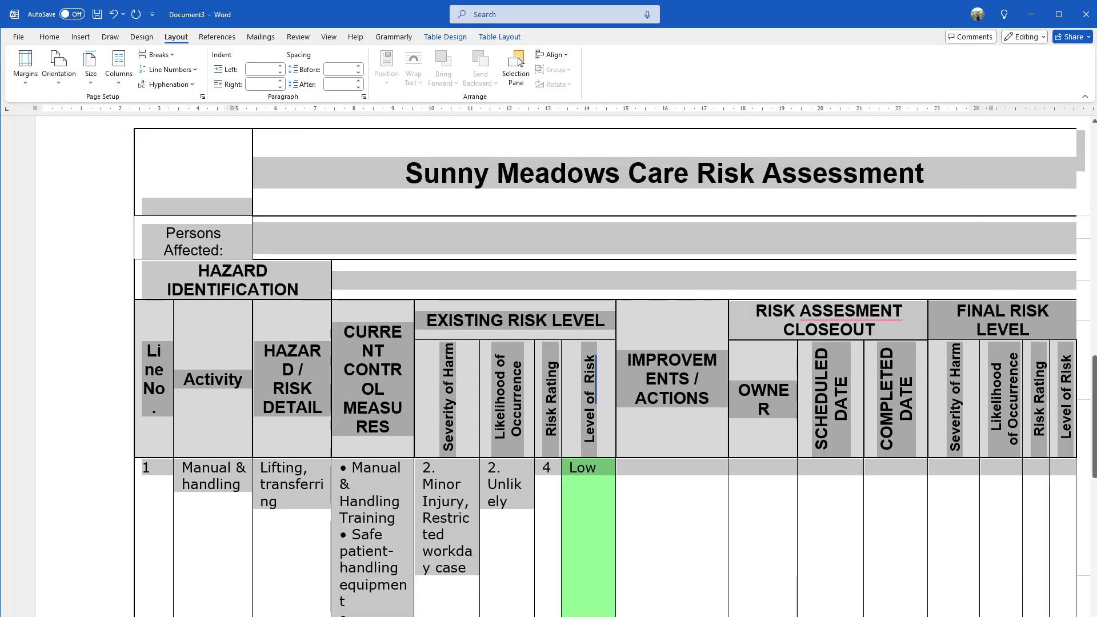
scroll(519, 61, down, 9)
scroll(519, 61, up, 4)
scroll(419, 388, up, 7)
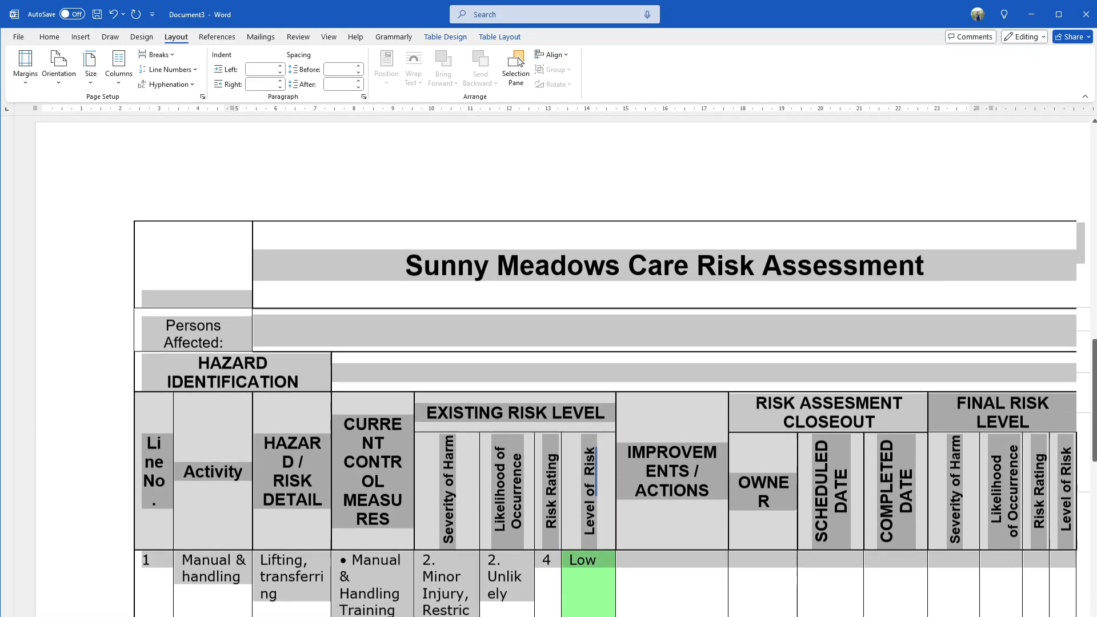
click(216, 260)
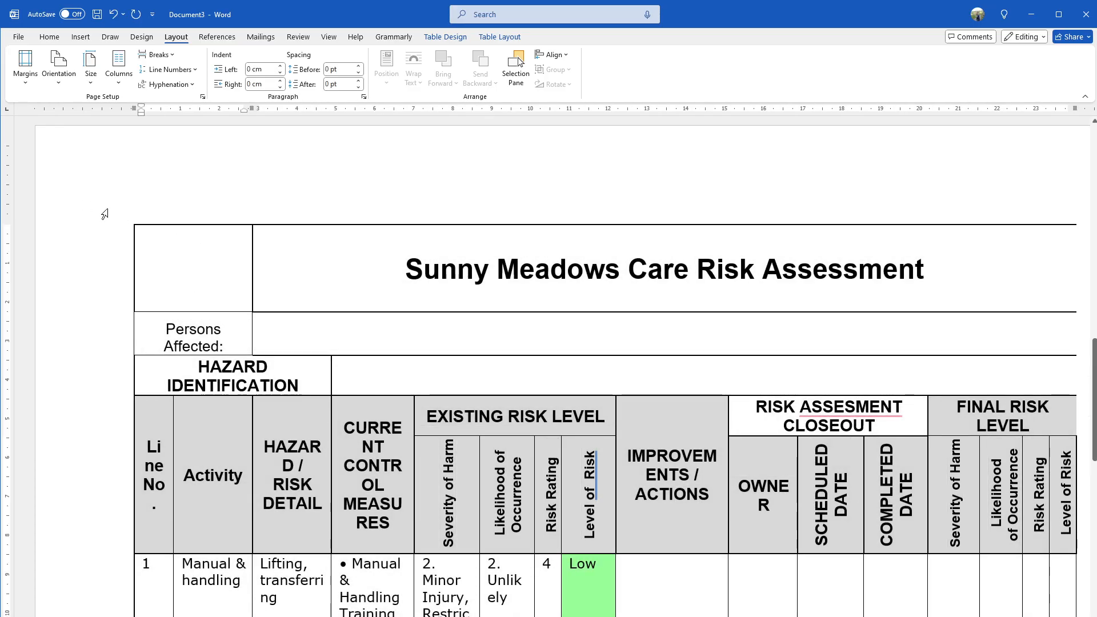
click(136, 210)
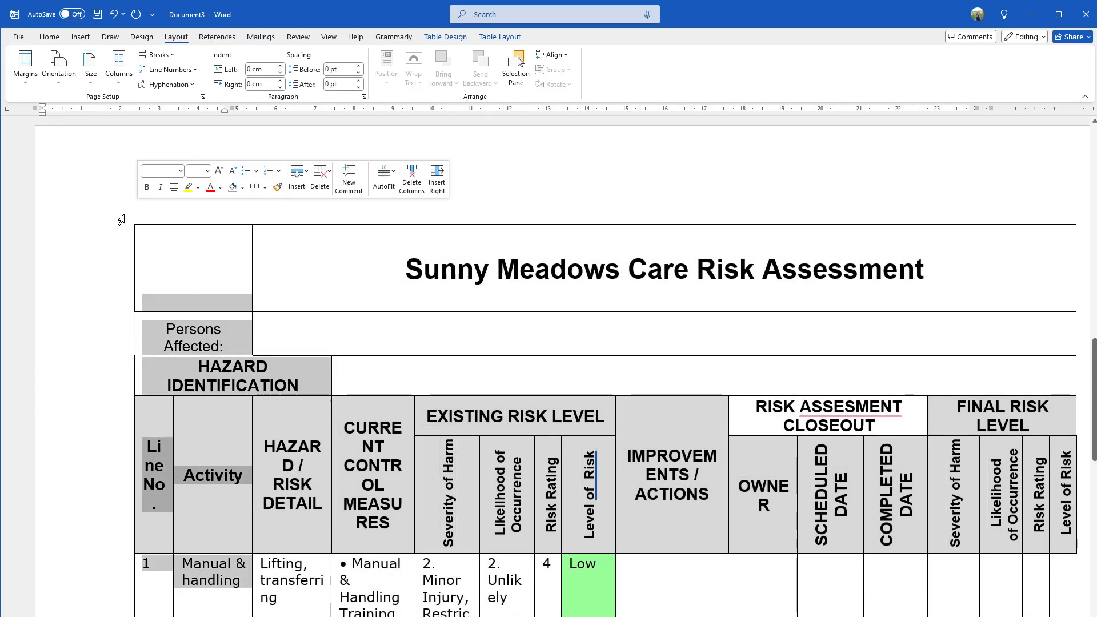
click(108, 218)
click(227, 274)
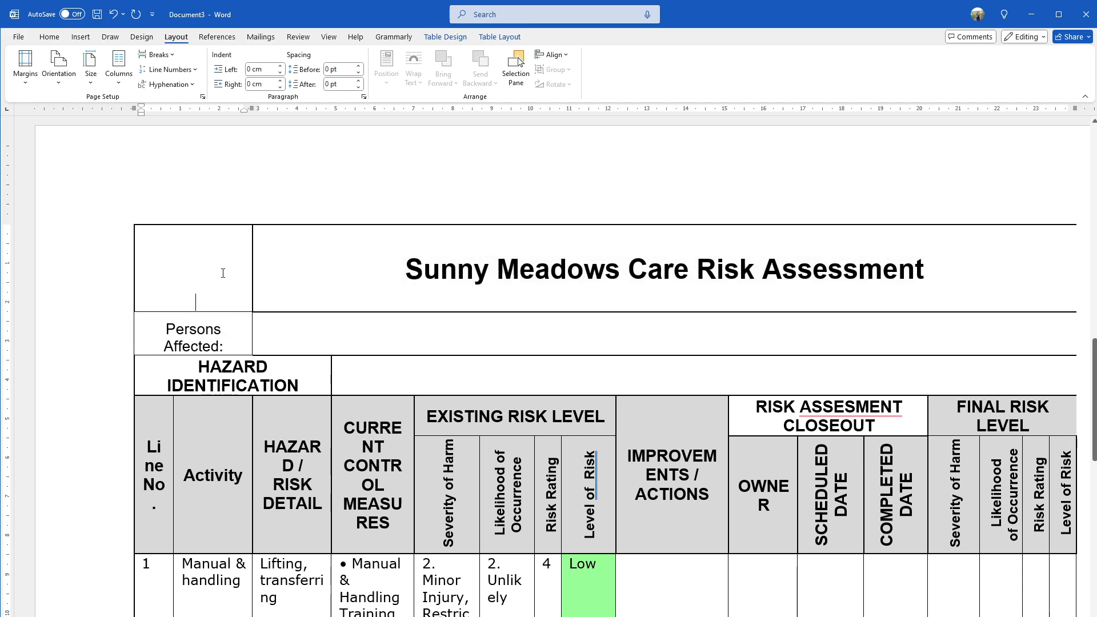
drag(163, 249, 899, 554)
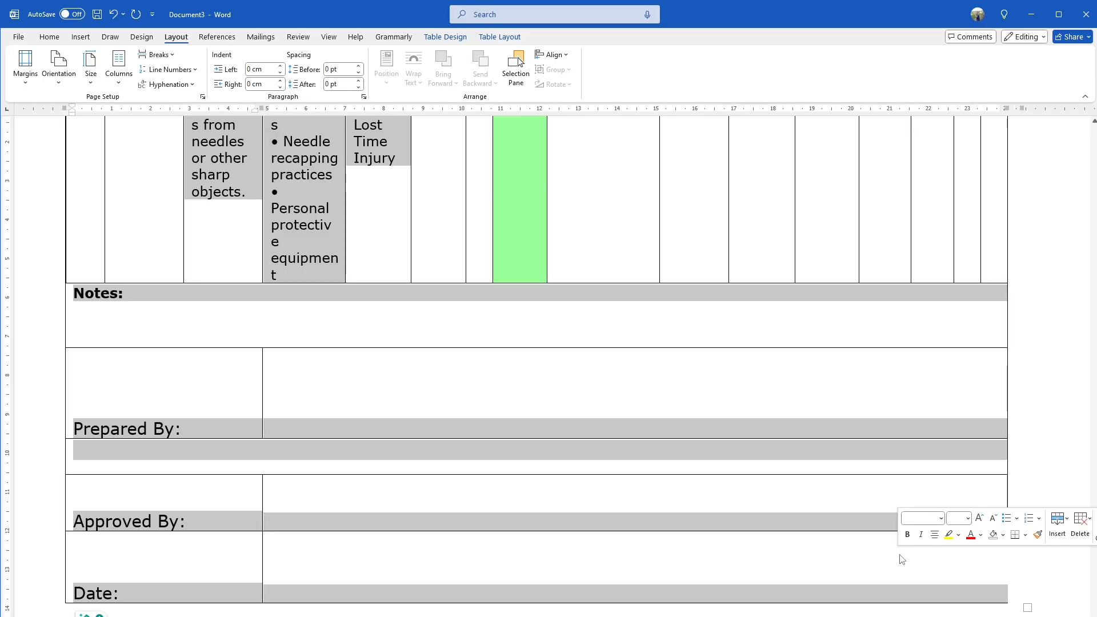
right_click(908, 558)
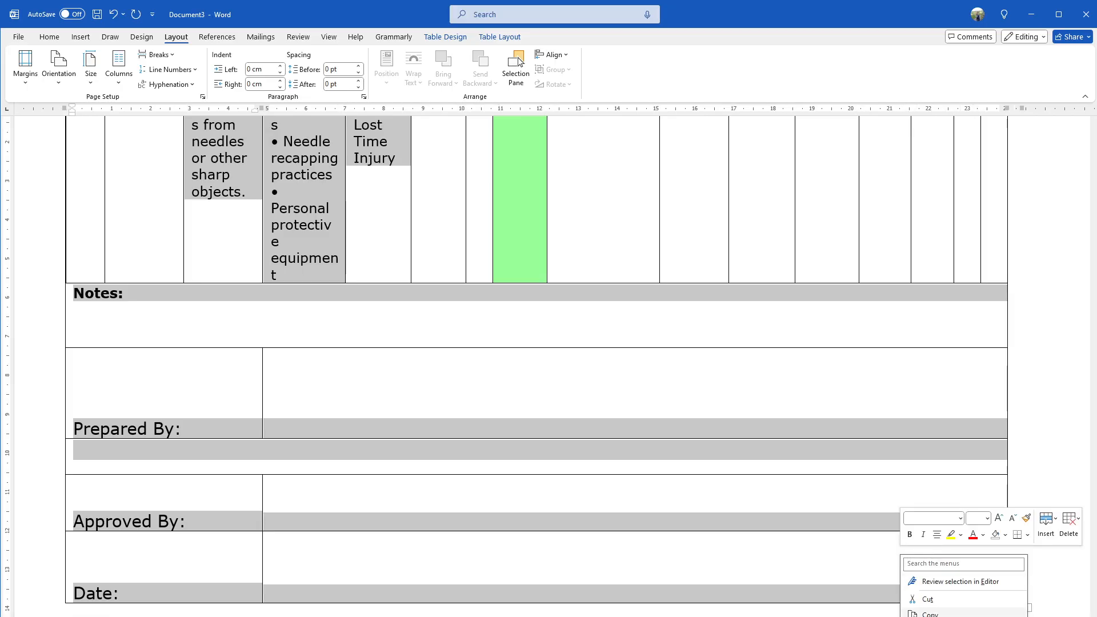
scroll(494, 252, up, 10)
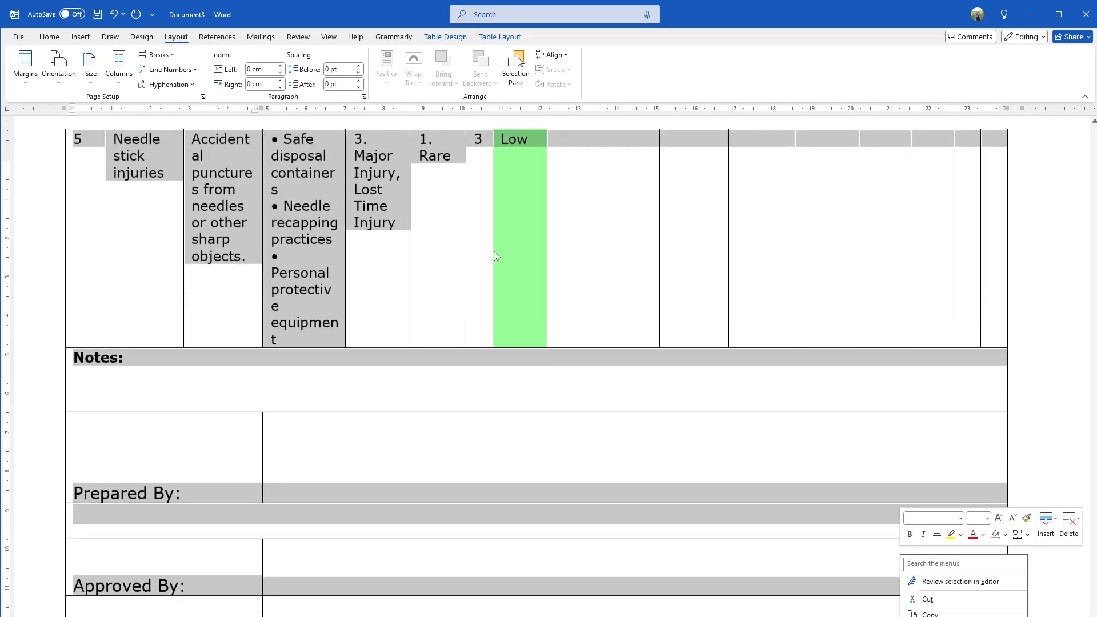
scroll(255, 183, up, 10)
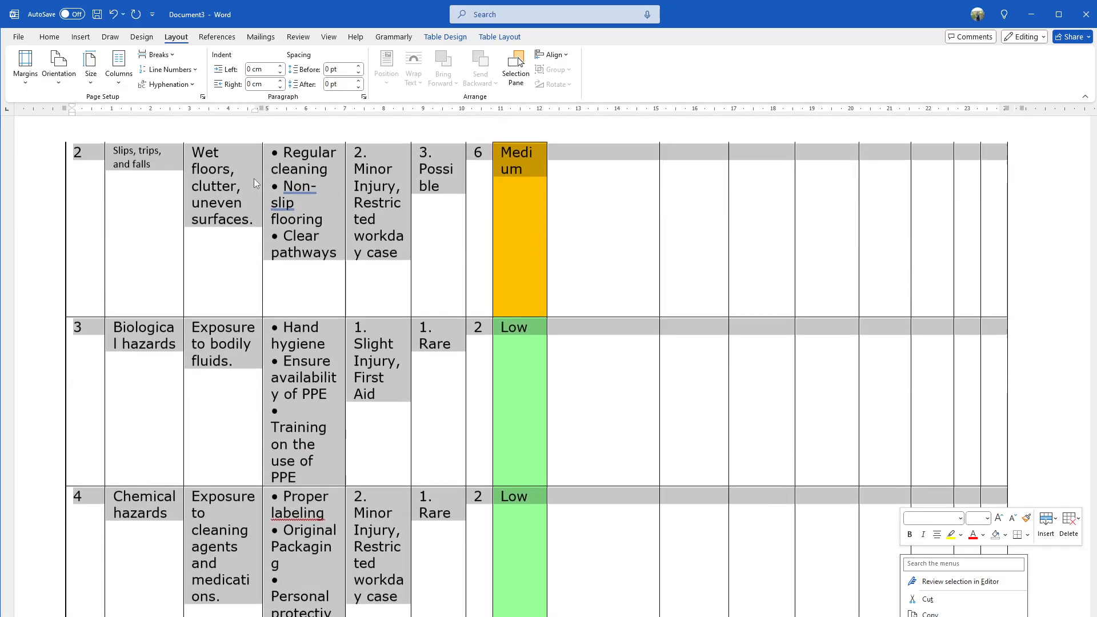
scroll(167, 206, up, 5)
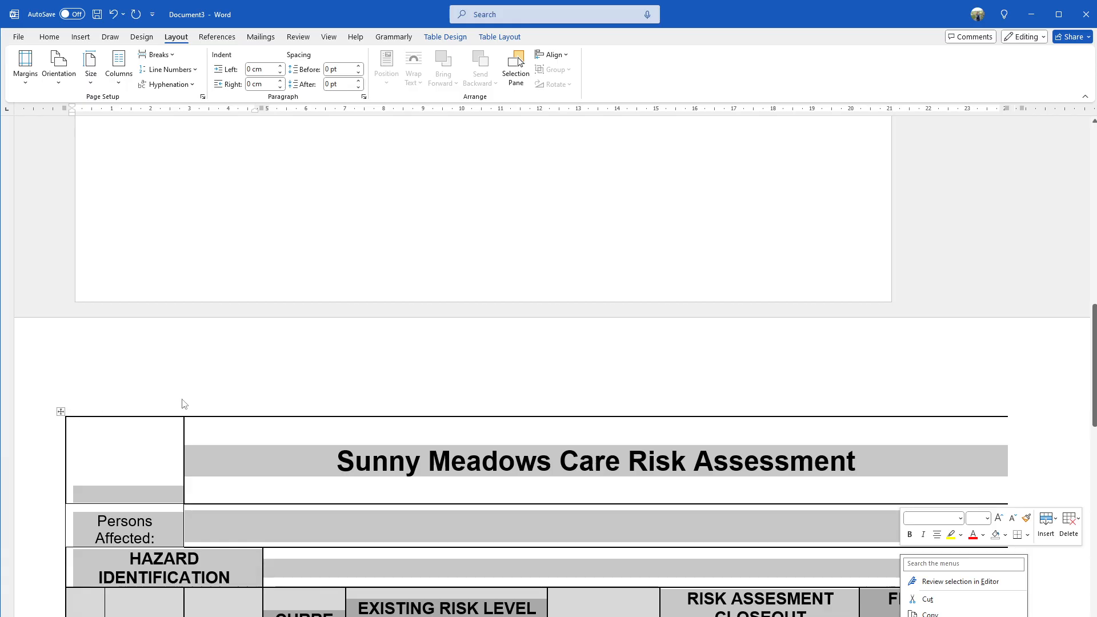
scroll(253, 354, down, 4)
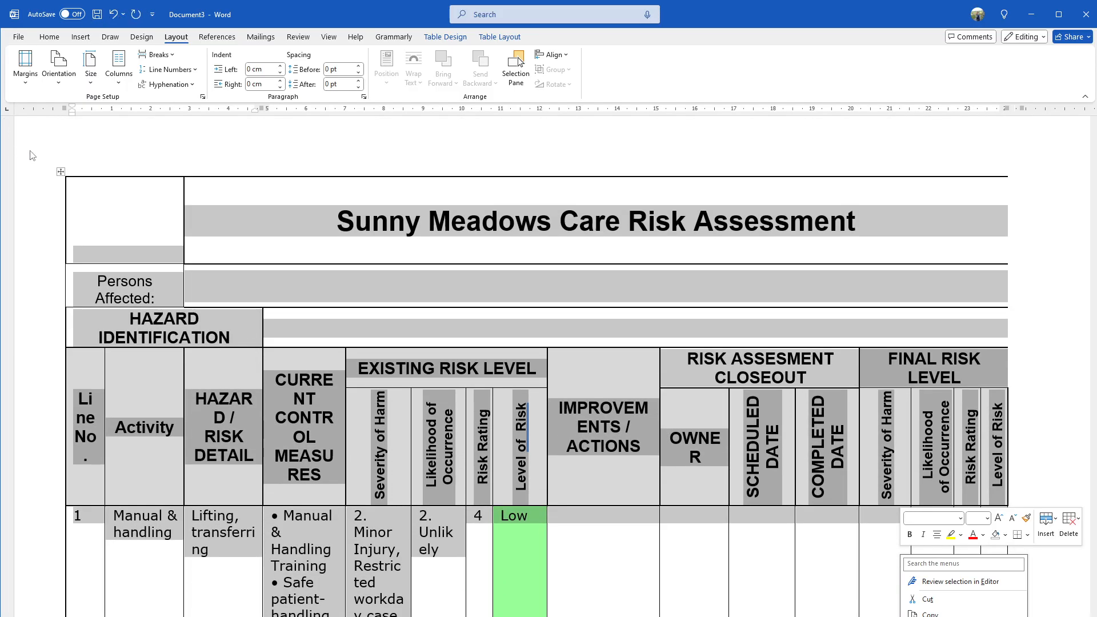
click(61, 174)
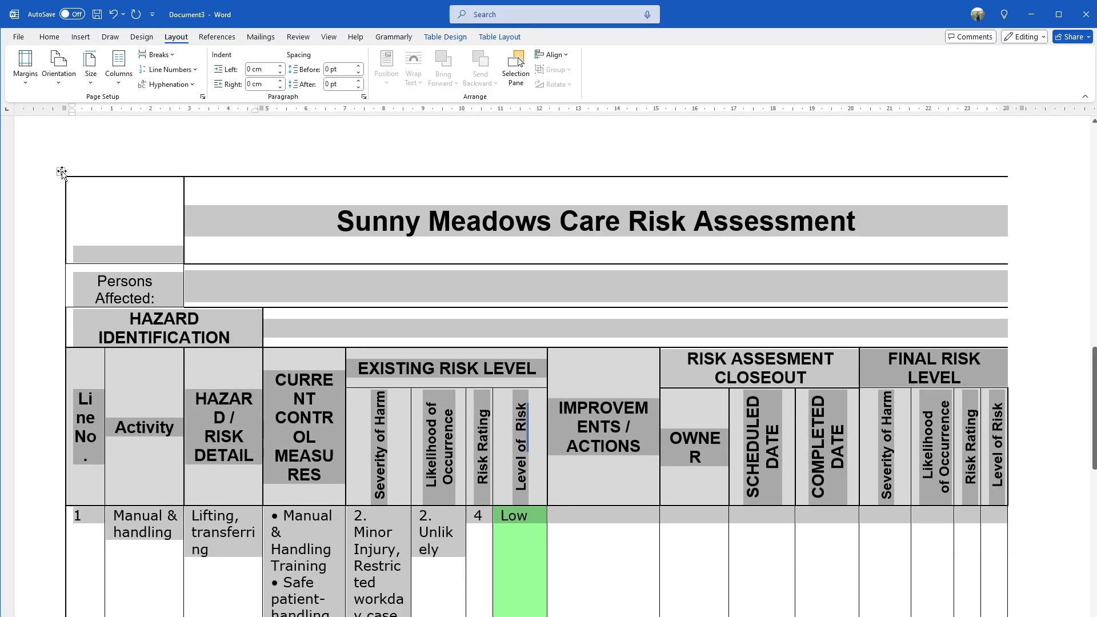
Select the entire risk assessment table and apply AutoFit to Contents to it.
click(62, 173)
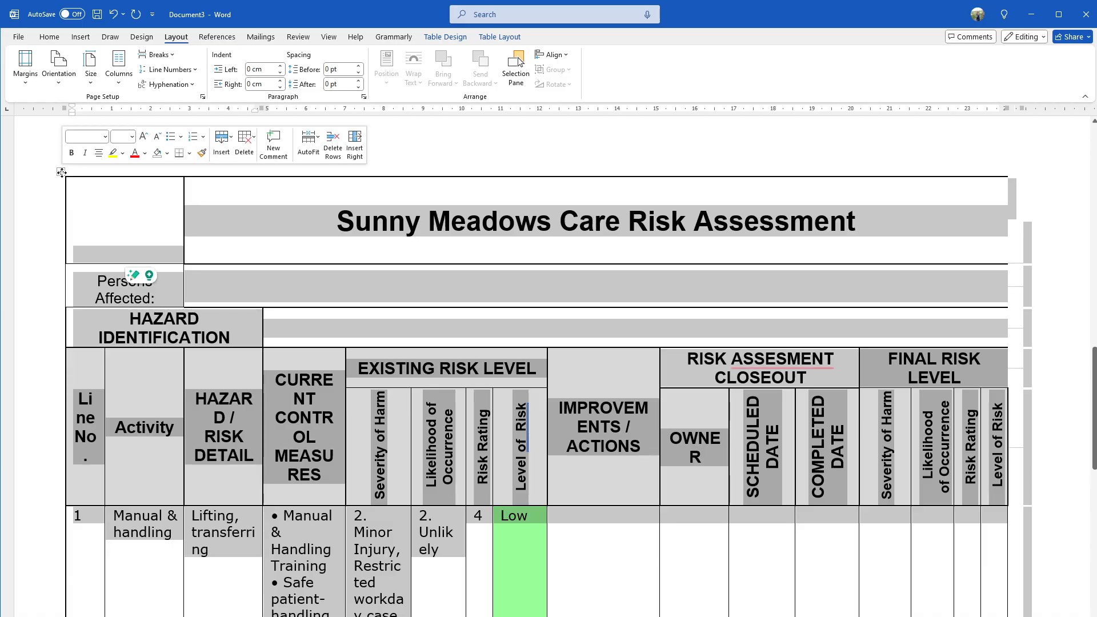
right_click(61, 173)
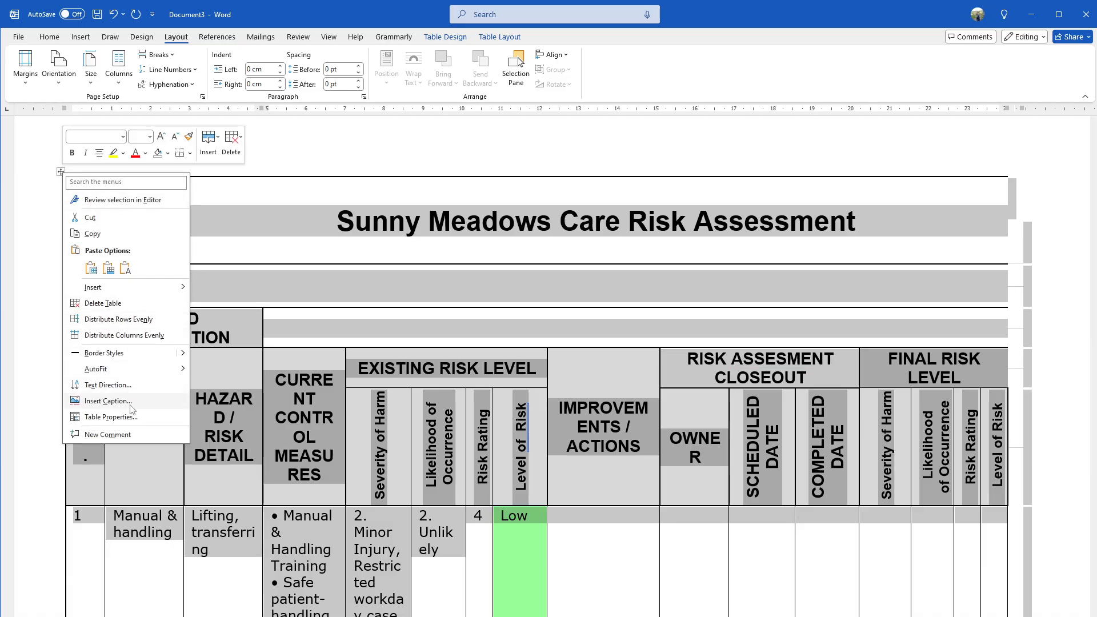
mouse_move(143, 373)
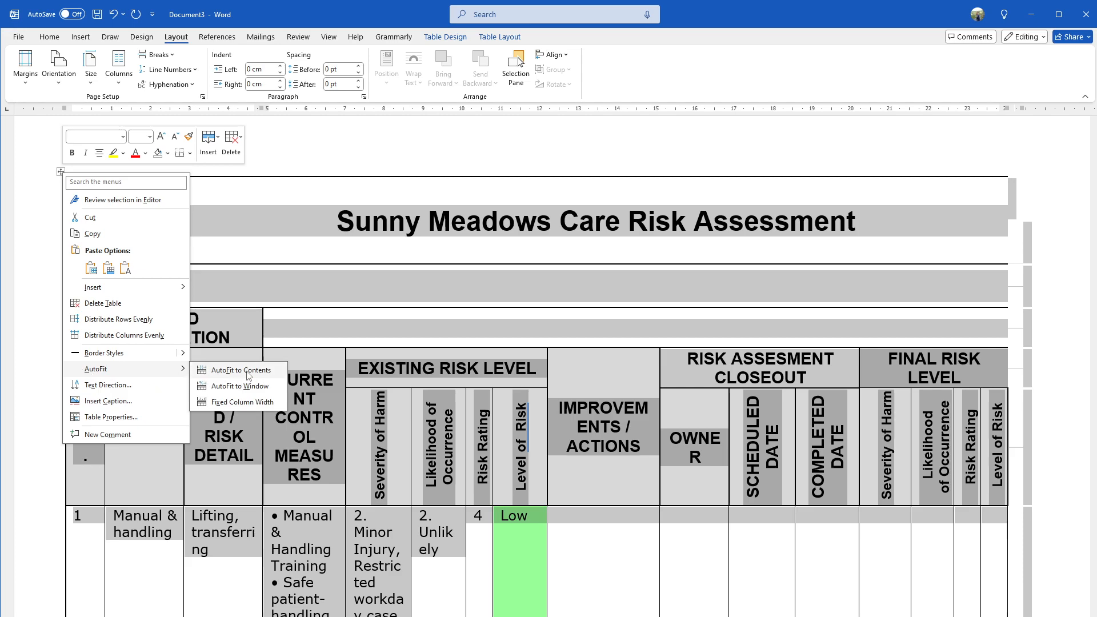
click(279, 372)
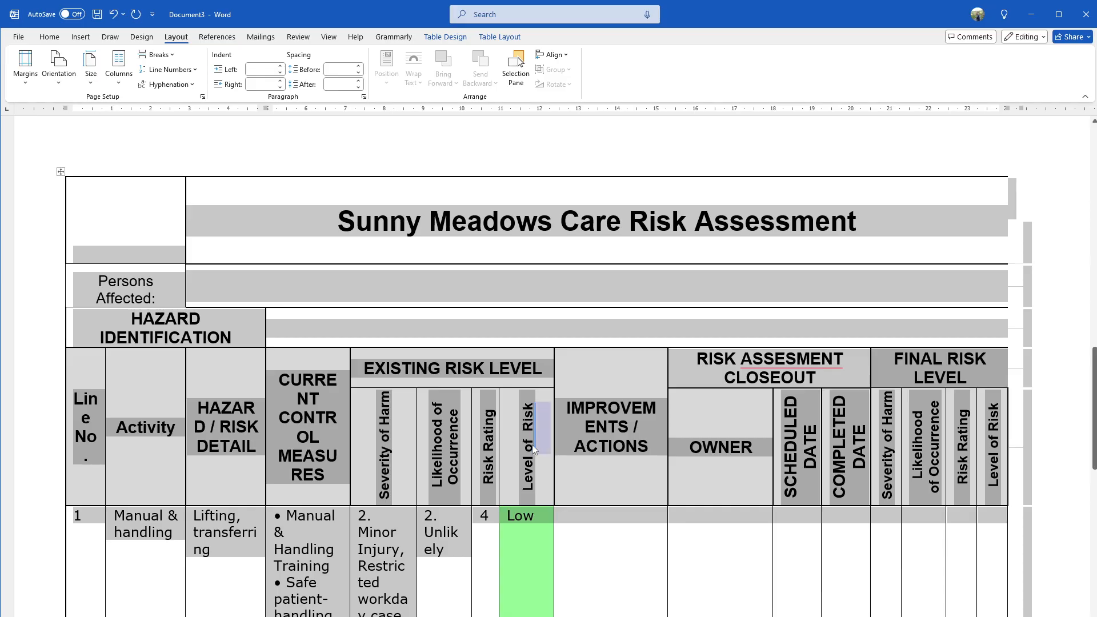
Change the text of the whole selected table to Times New Roman, size 7.
scroll(529, 446, down, 3)
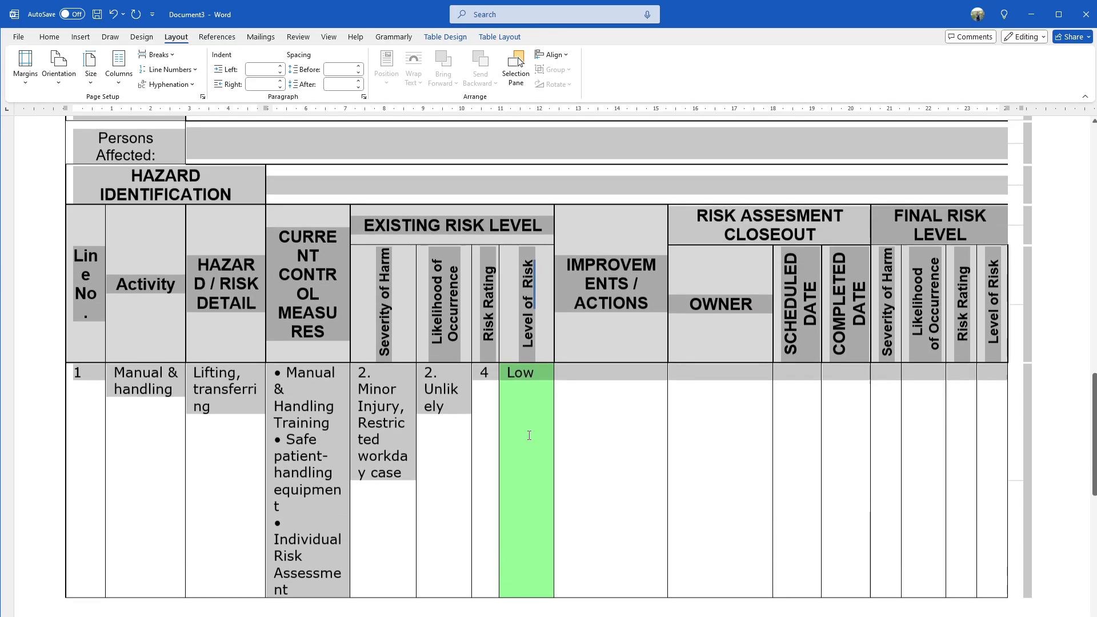
scroll(529, 431, up, 6)
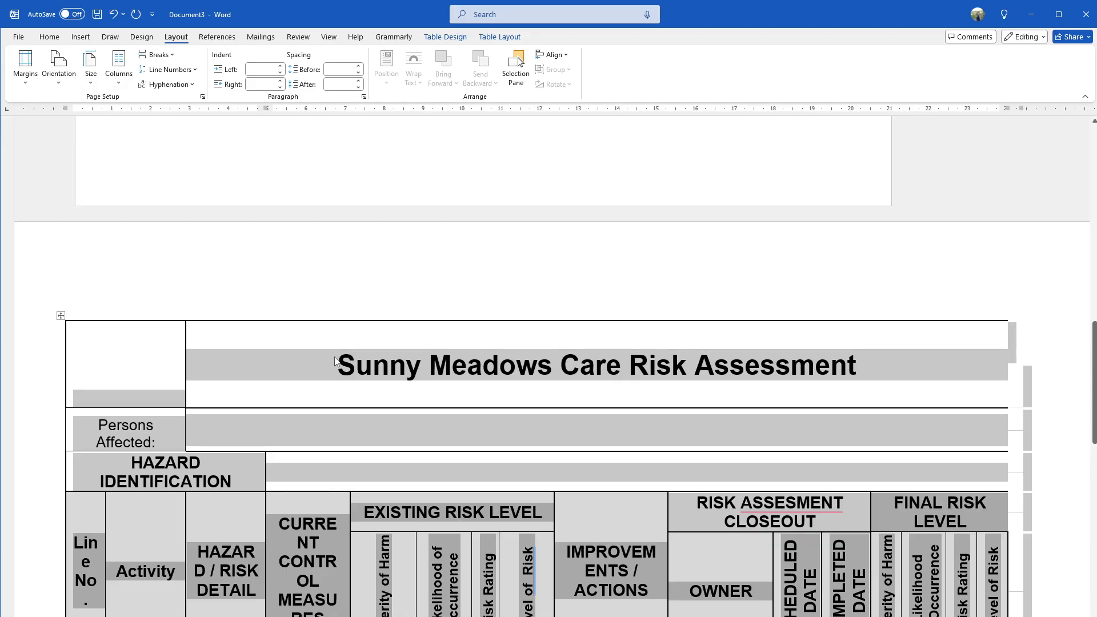
click(48, 37)
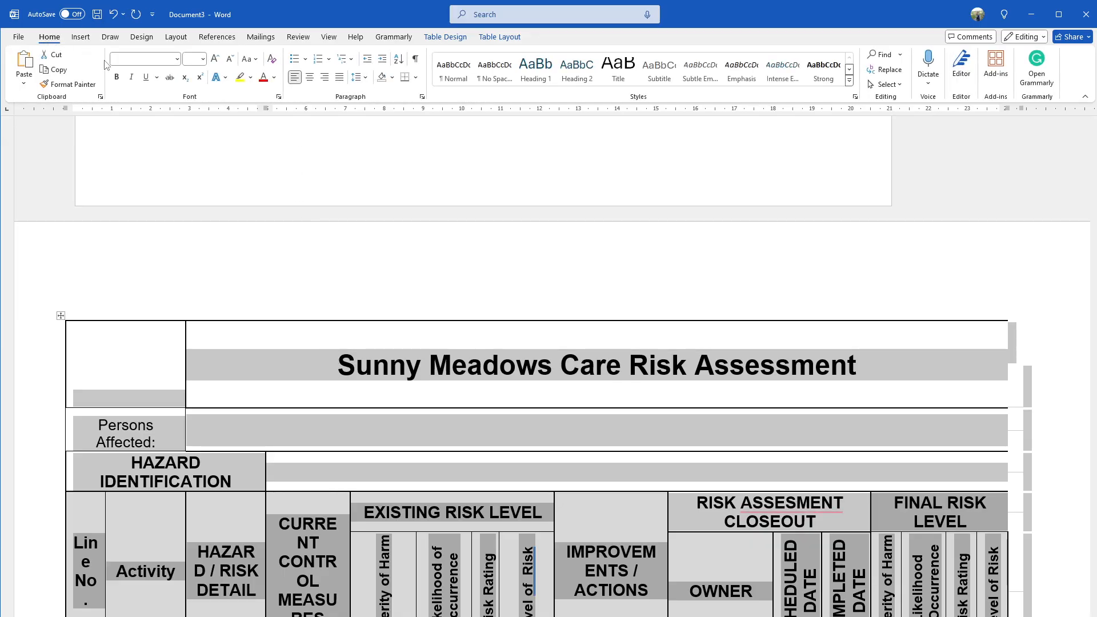
text(Times New Roman)
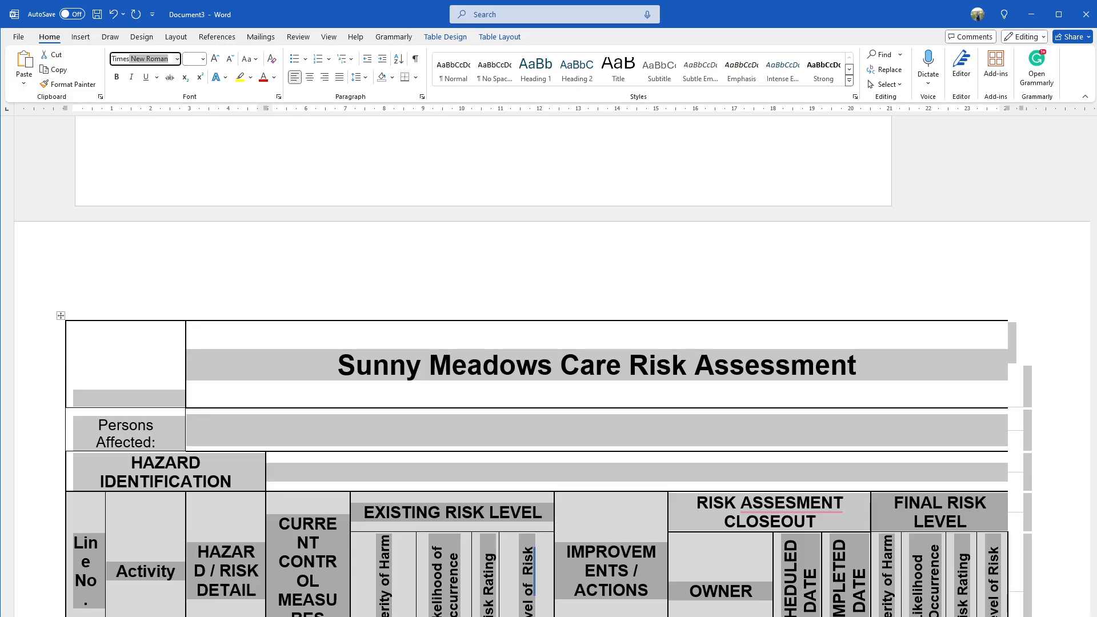
key(Return)
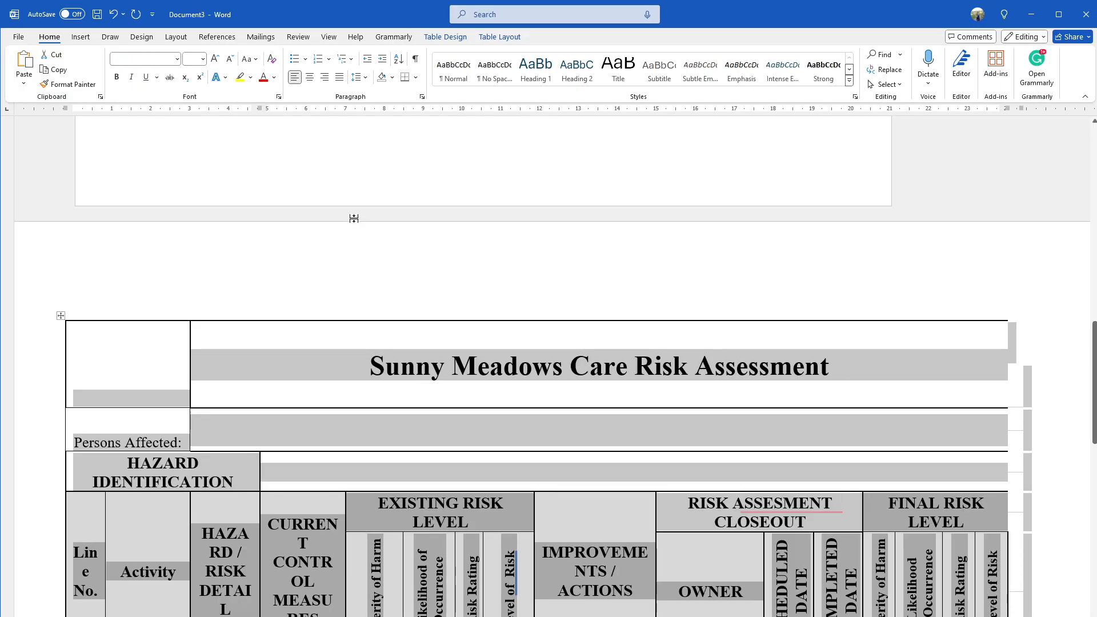
click(195, 57)
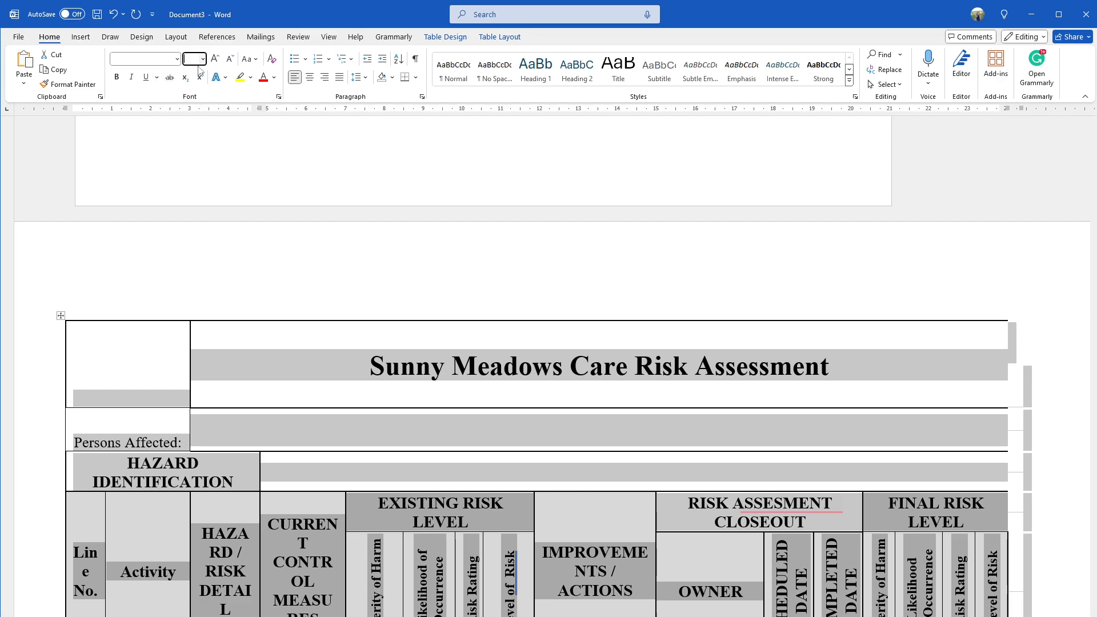
text(7)
key(Return)
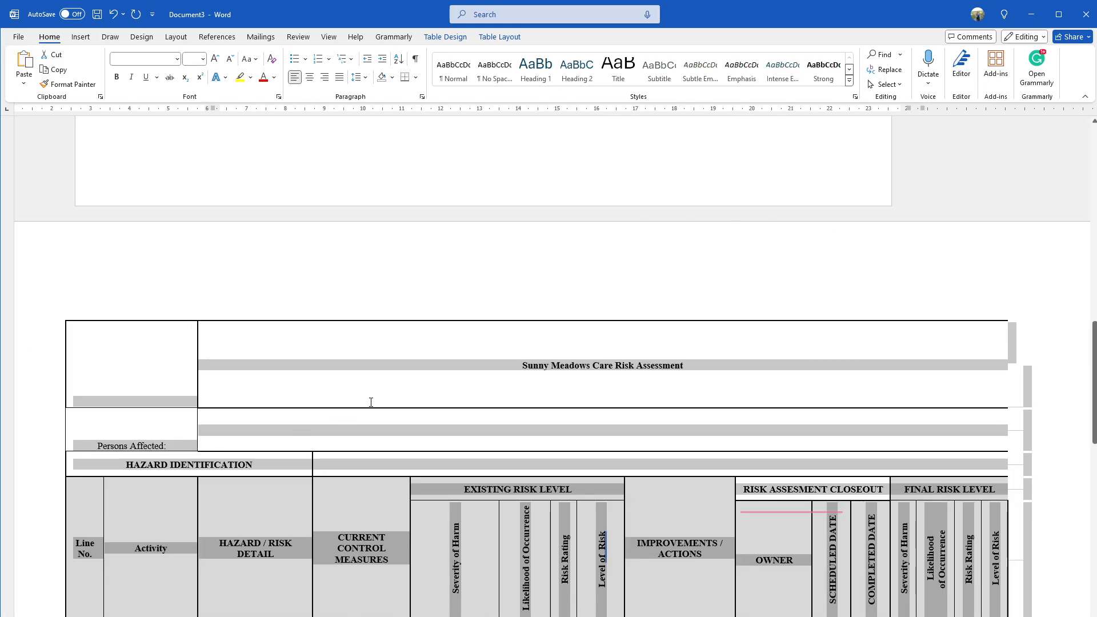
Select all table rows from the blank cell beside the Sunny Meadows Care Risk Assessment title through the Date row.
scroll(366, 400, down, 5)
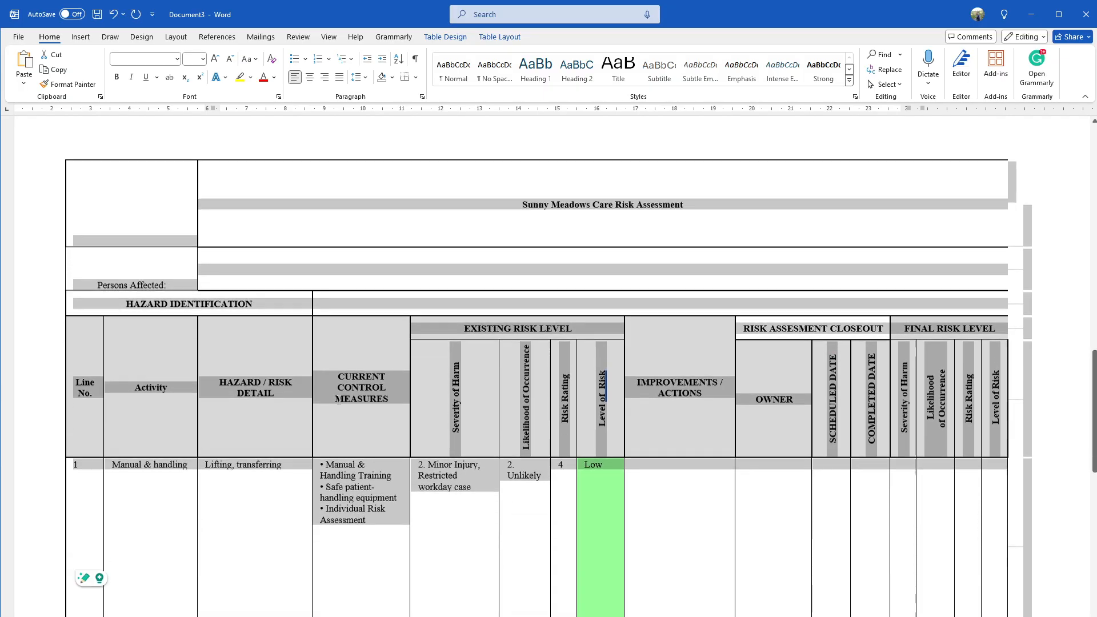
scroll(332, 399, down, 15)
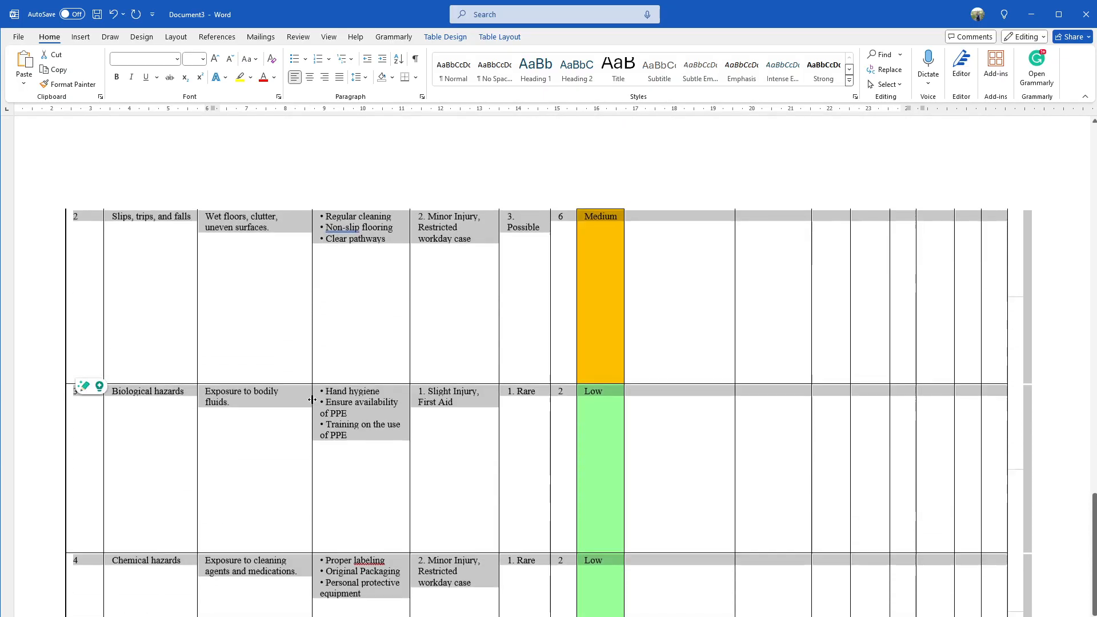
scroll(636, 388, down, 10)
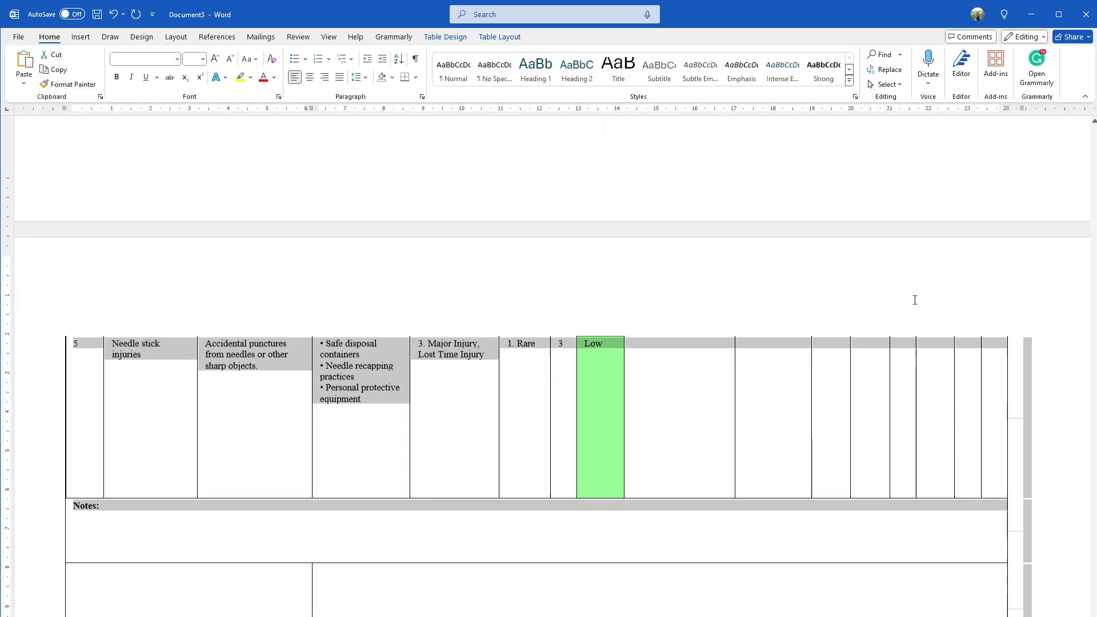
scroll(828, 404, up, 10)
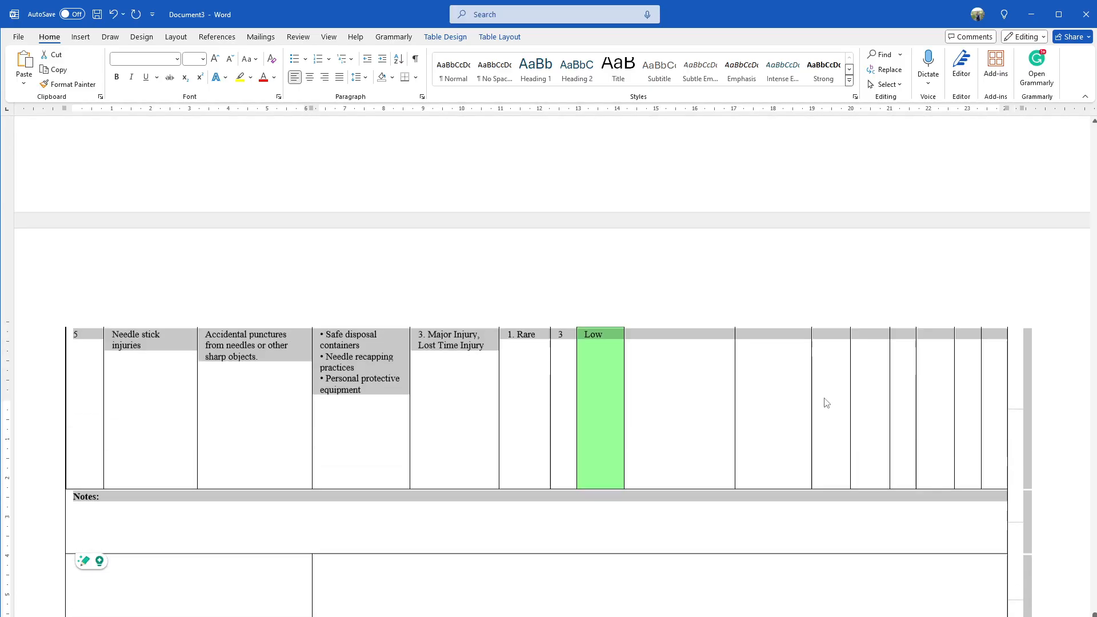
scroll(768, 374, up, 12)
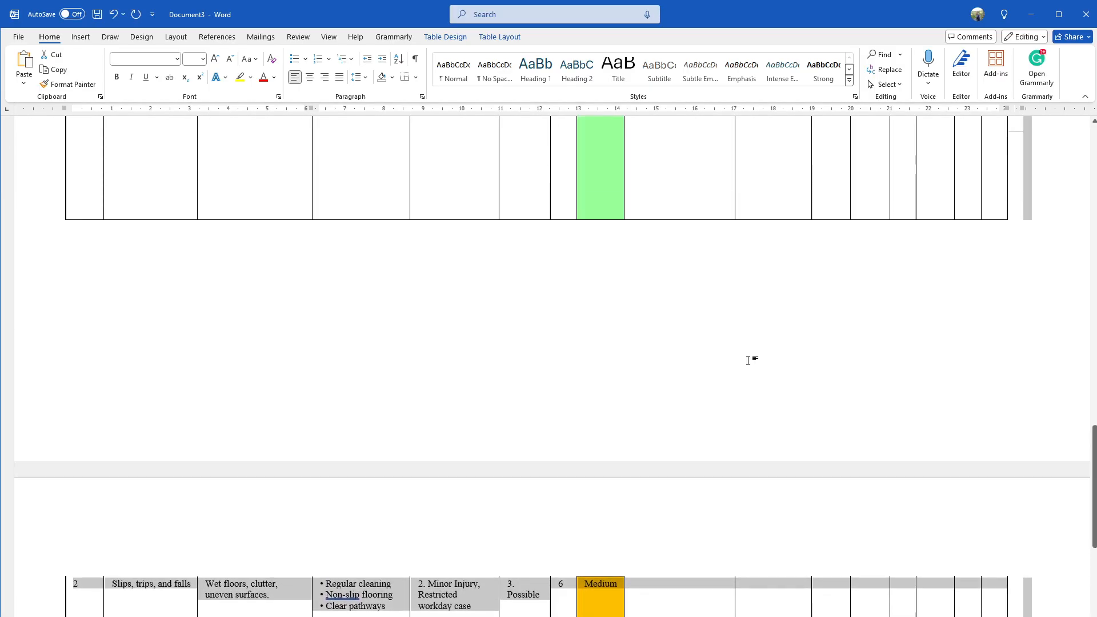
scroll(699, 338, down, 8)
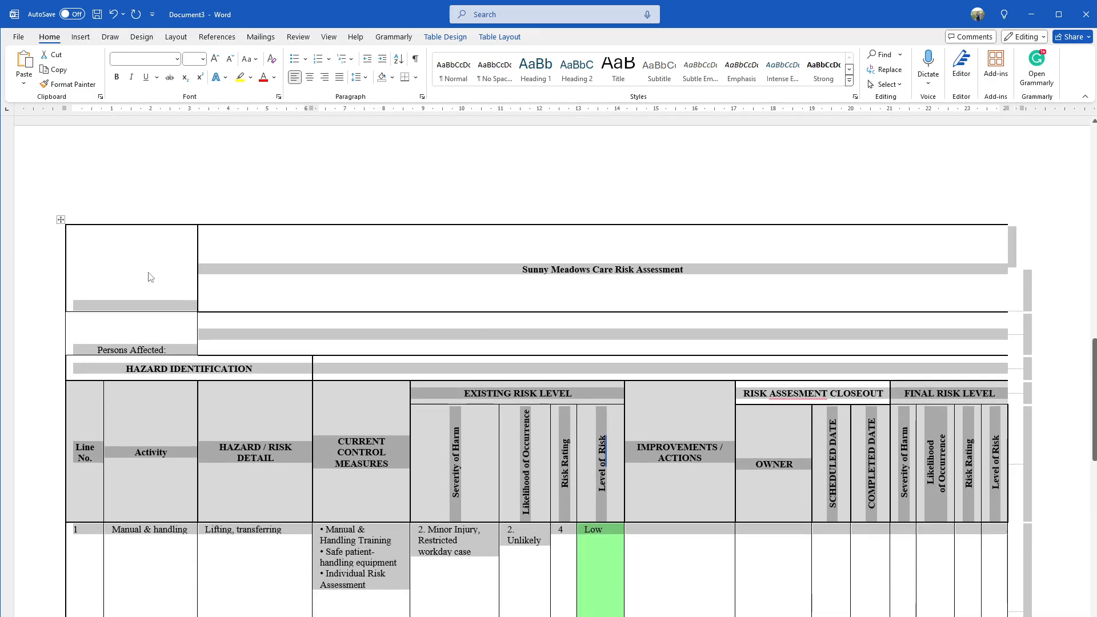
click(151, 272)
drag(395, 303, 1024, 290)
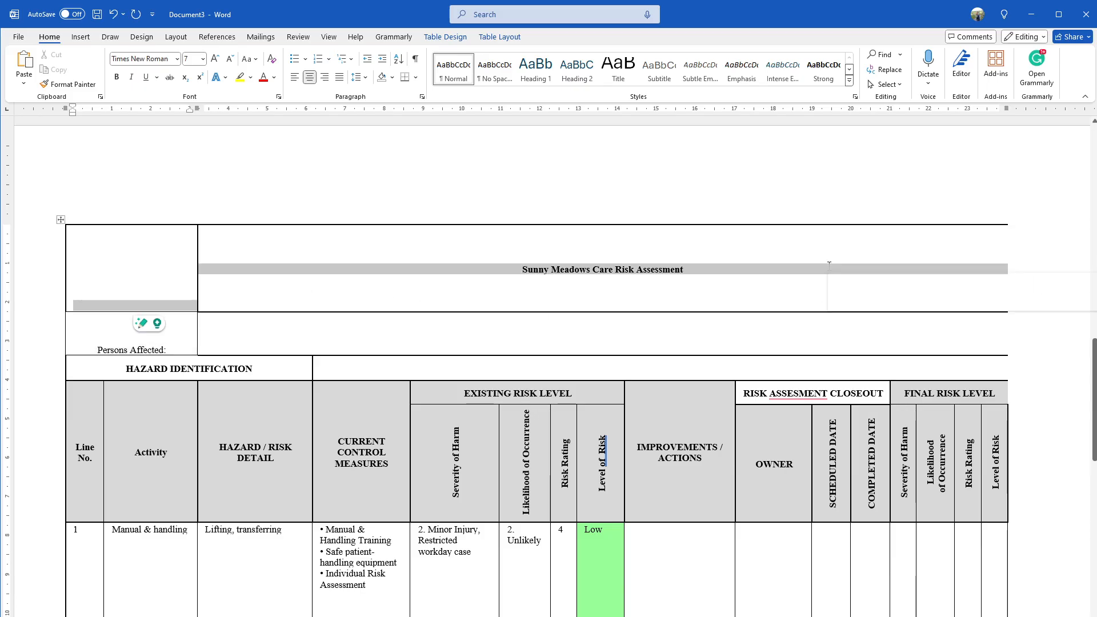
click(153, 274)
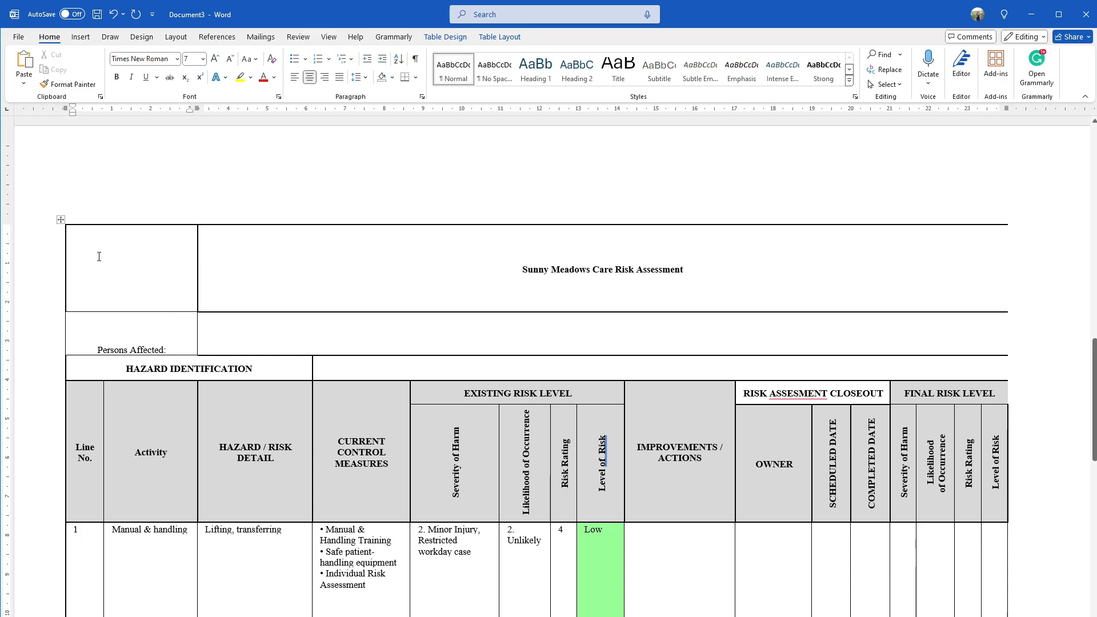
key(shift+Down)
key(shift+Down)
key(shift+Down)
key(shift+Down)
key(shift+Down)
key(shift+Down)
key(shift+Down)
key(shift+Down)
key(shift+Down)
key(shift+Down)
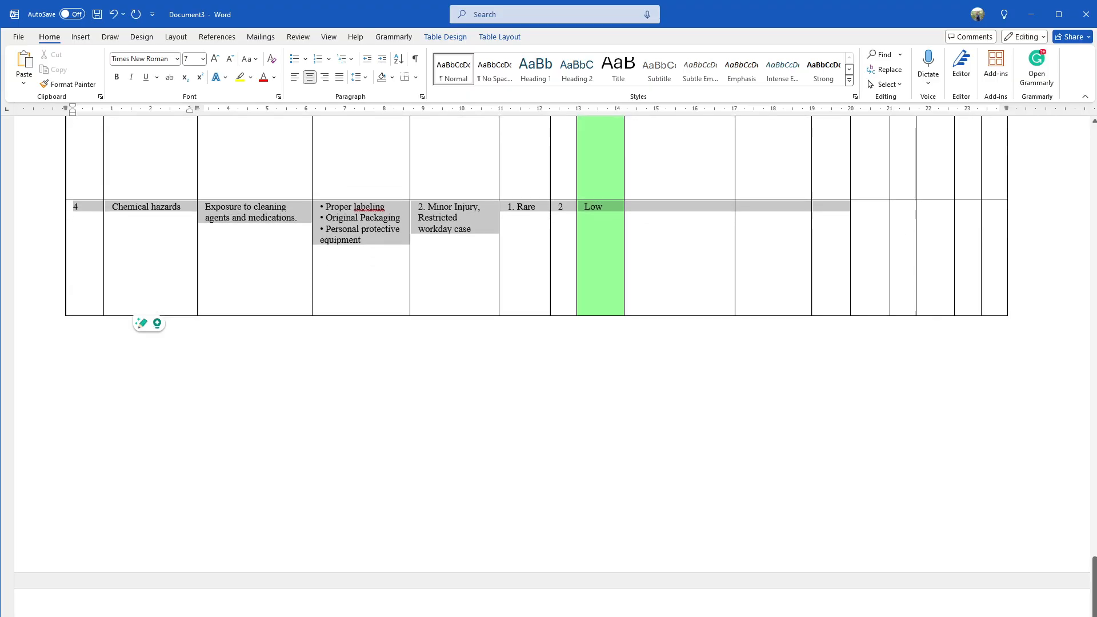
key(shift+Up)
key(shift+Up)
key(shift+Up)
key(shift+Down)
key(shift+Down)
key(shift+Down)
key(shift+Down)
key(shift+Down)
key(shift+Down)
key(shift+Down)
key(shift+Down)
key(shift+Down)
key(shift+Down)
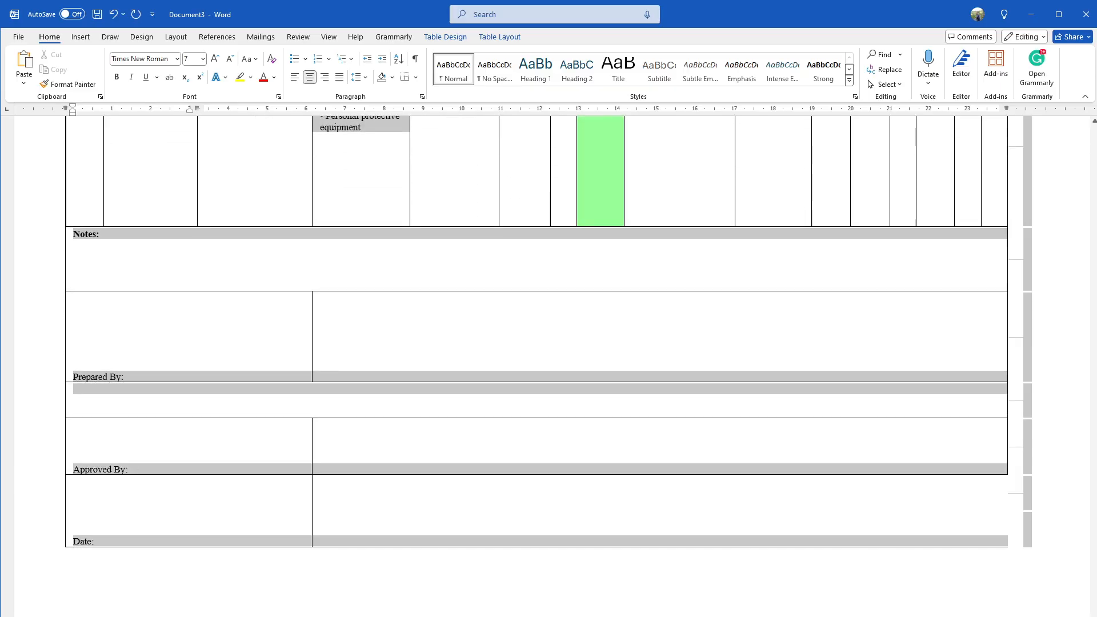
click(987, 530)
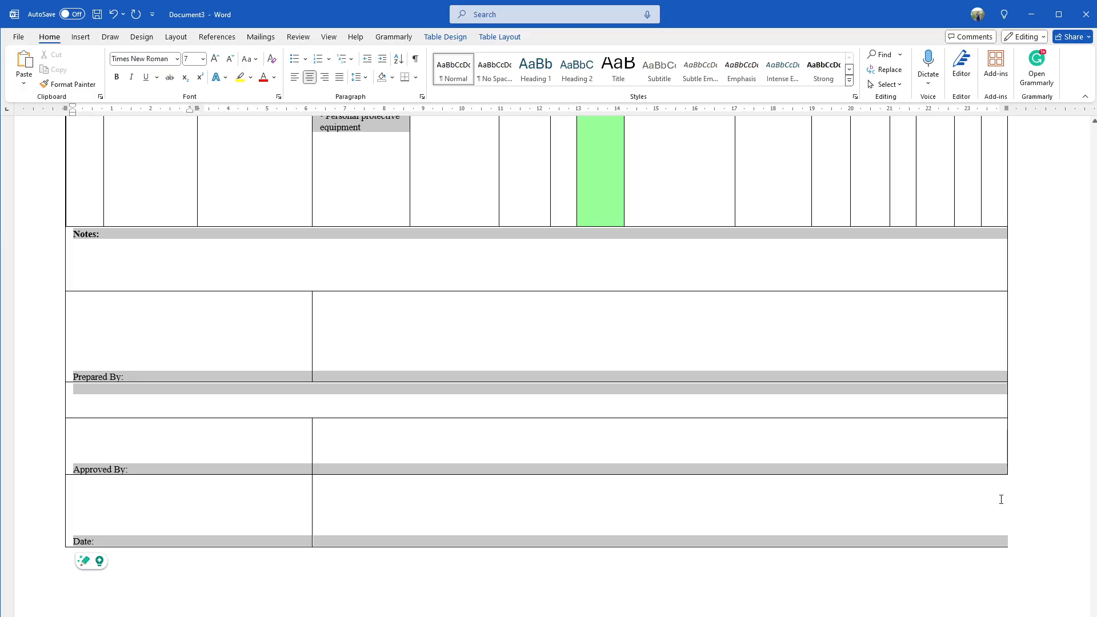
drag(1001, 499, 1002, 499)
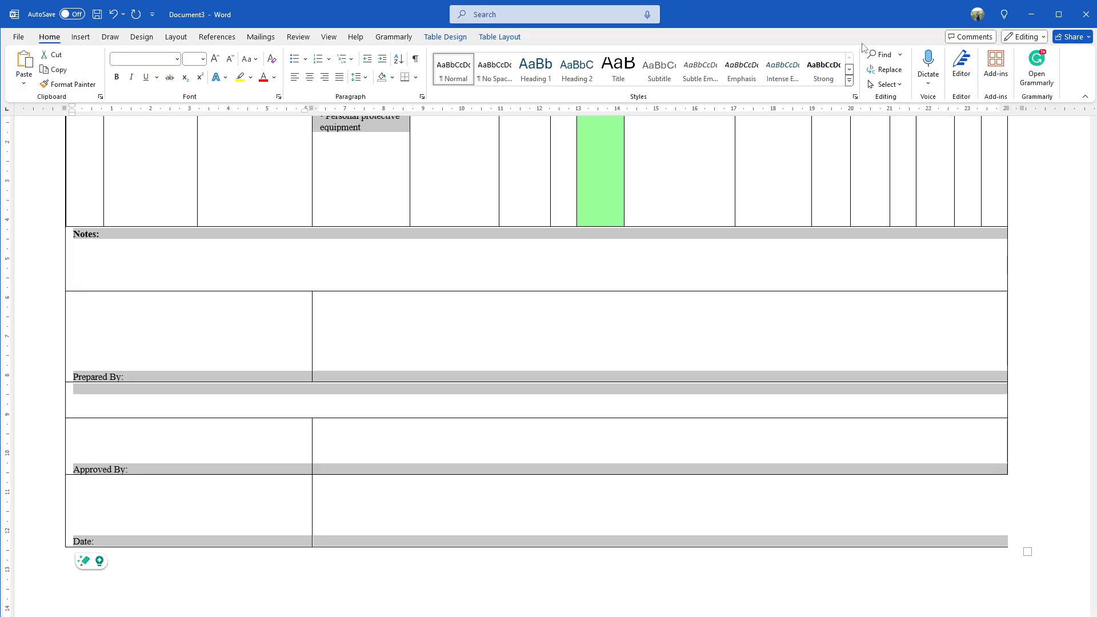
Apply 1 ½ pt outside borders to the selected table rows.
click(446, 37)
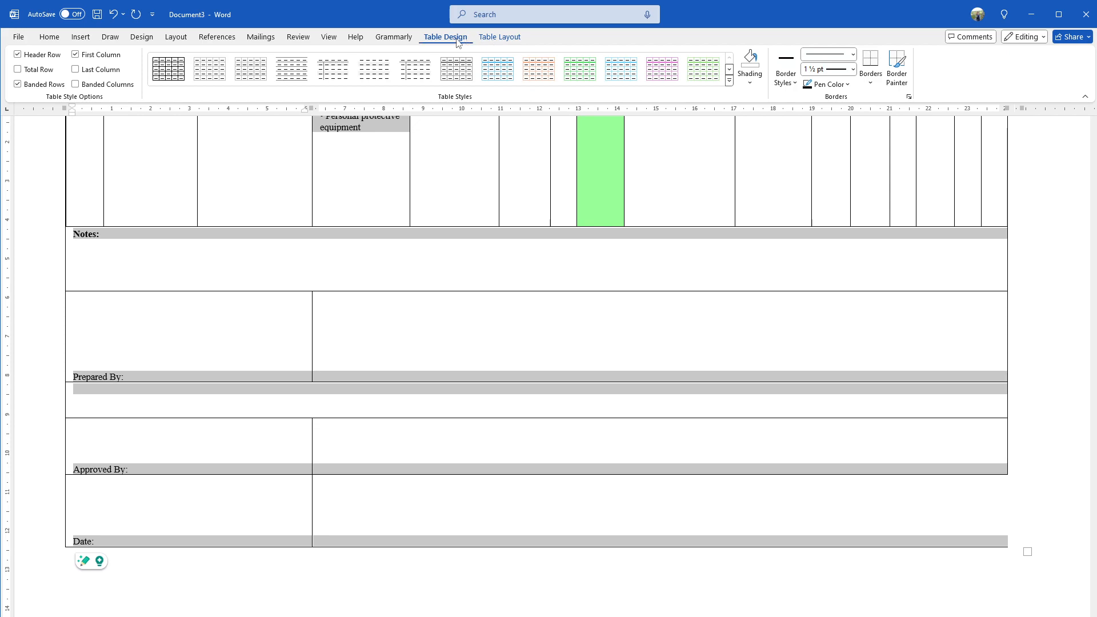
click(853, 69)
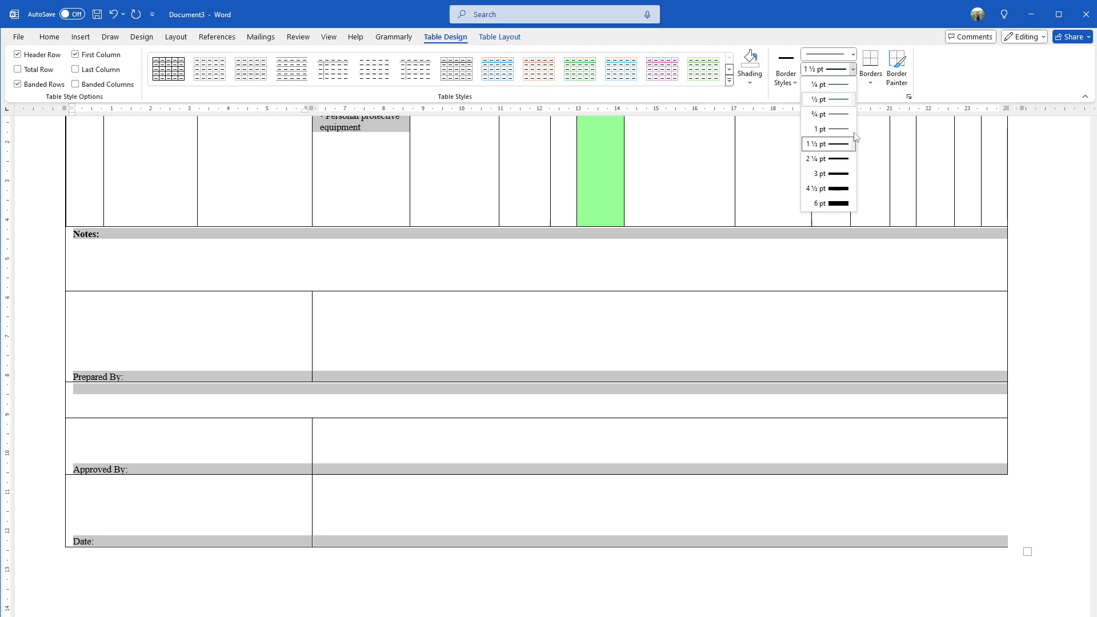
click(842, 144)
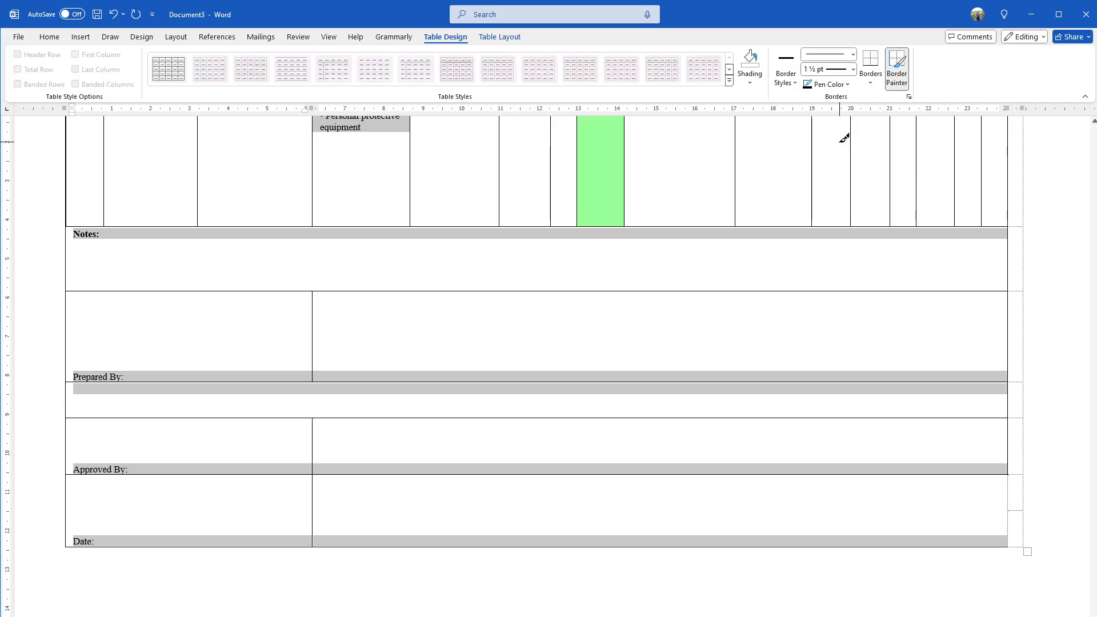
click(871, 82)
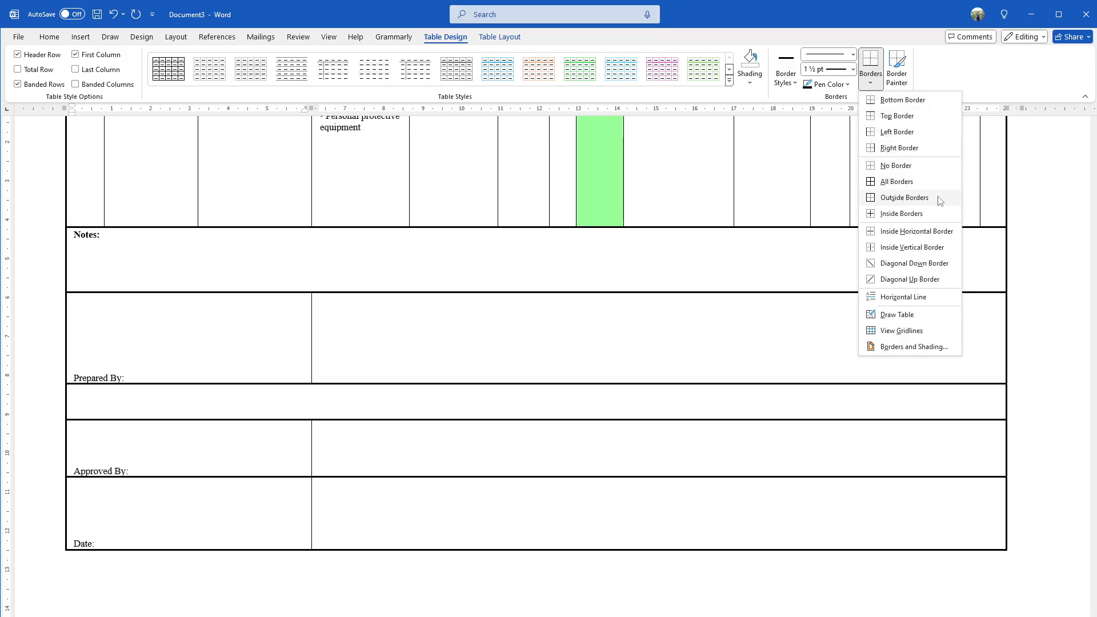
click(940, 200)
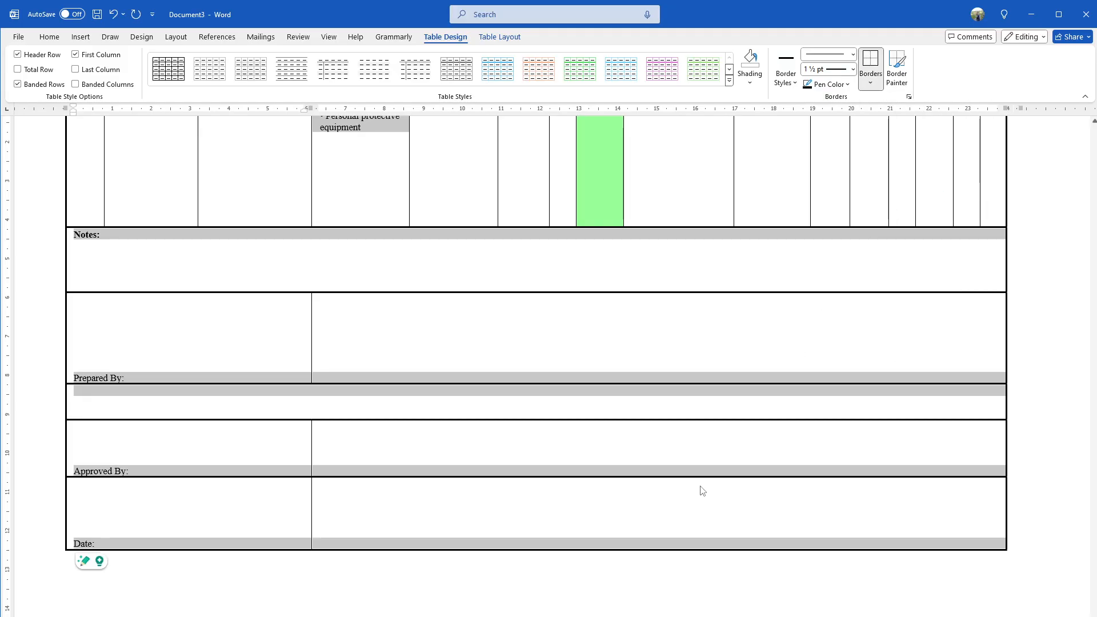
Review the applied borders across the table's pages, from the Date row back to the title row, and clear the selection.
scroll(700, 487, up, 2)
scroll(703, 485, up, 10)
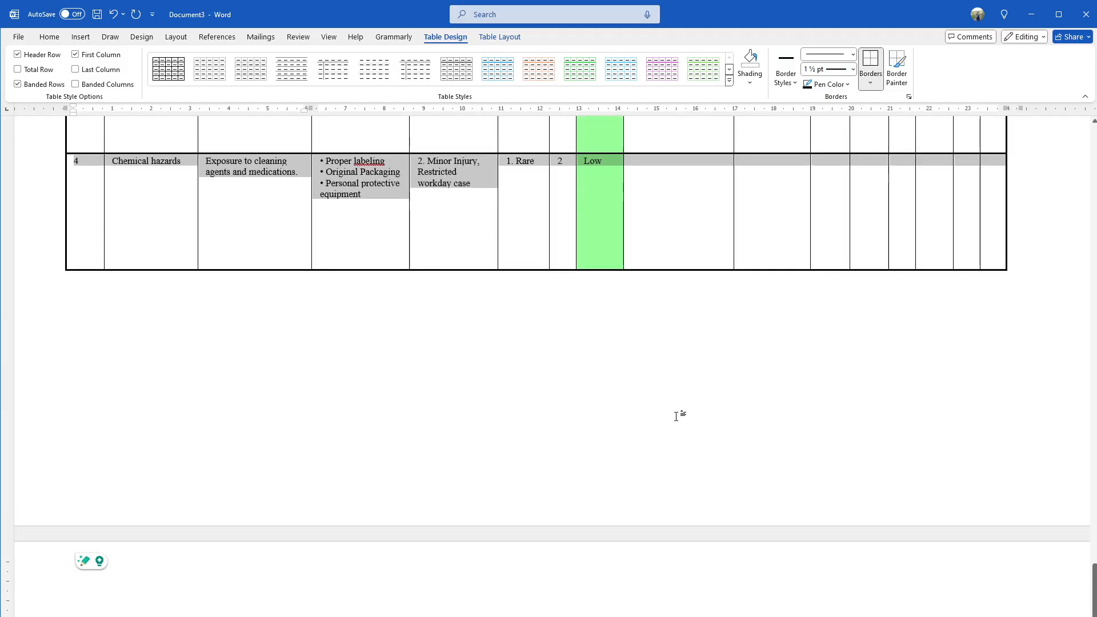
scroll(662, 360, up, 15)
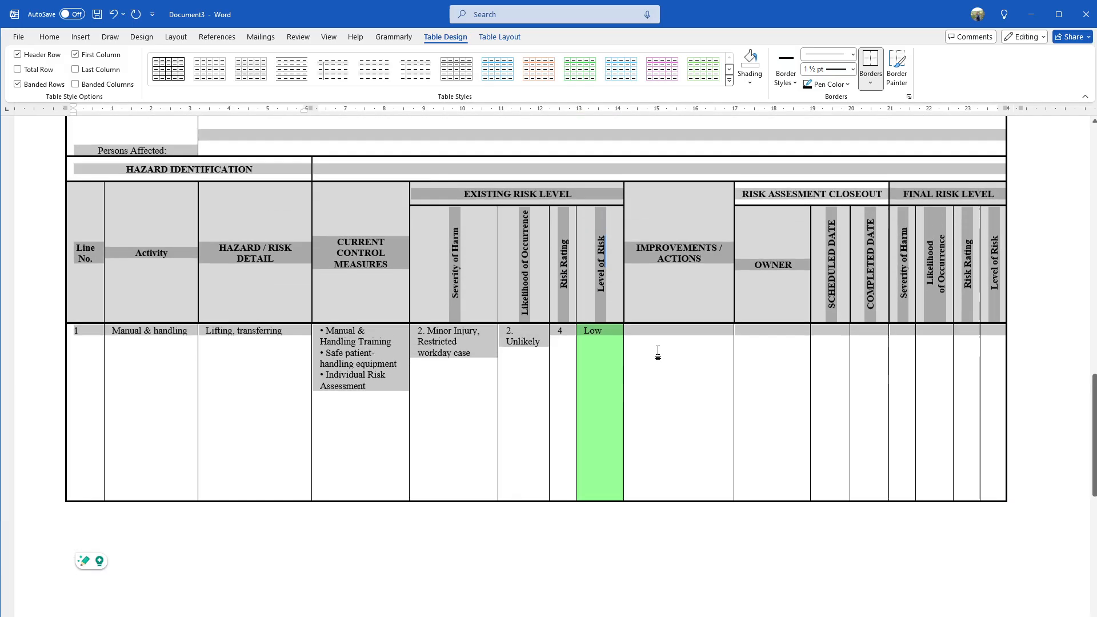
scroll(658, 347, up, 2)
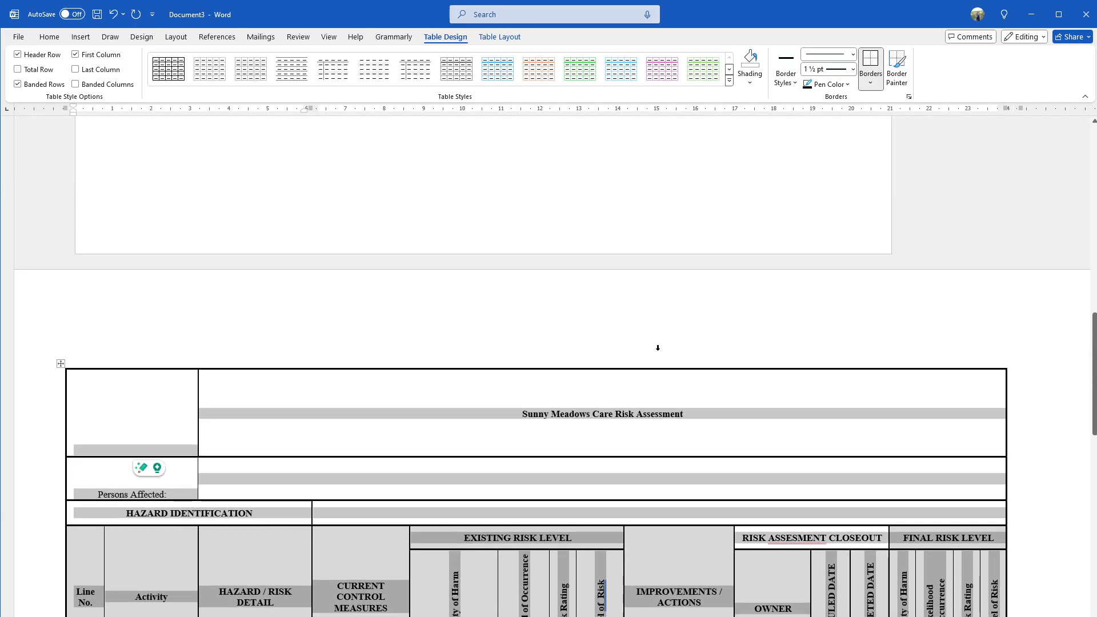
scroll(658, 347, down, 3)
scroll(659, 351, down, 3)
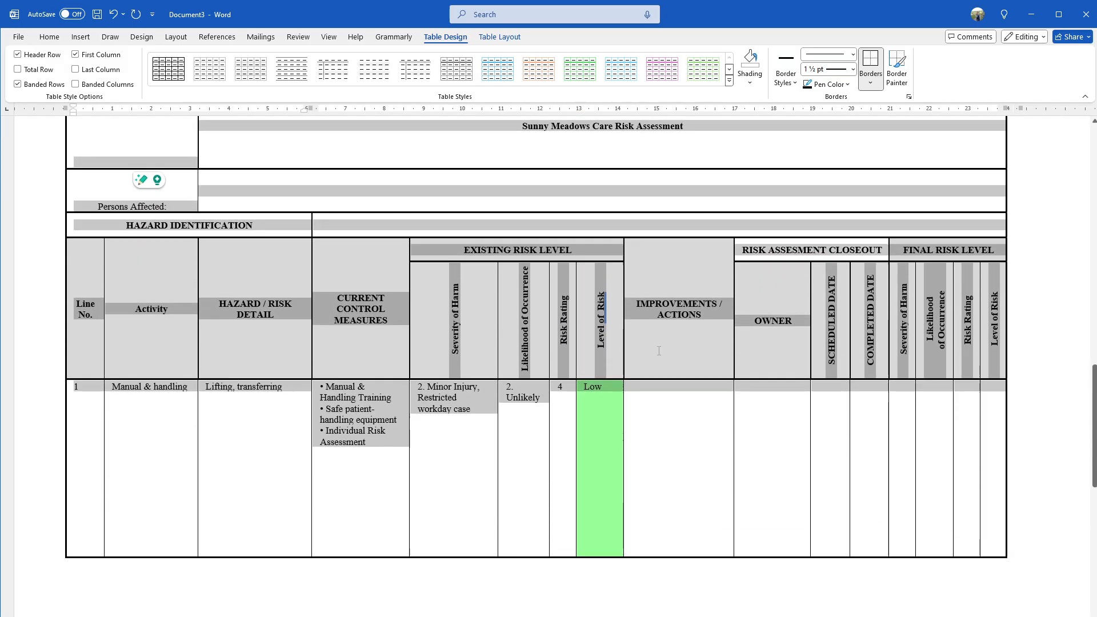
scroll(659, 351, down, 5)
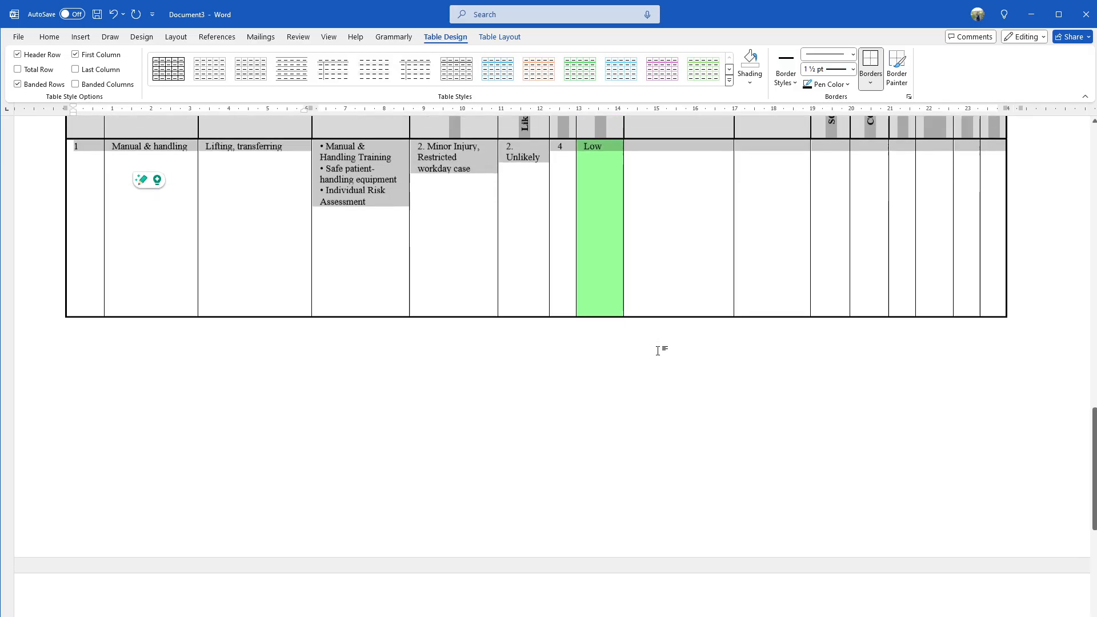
scroll(658, 351, up, 10)
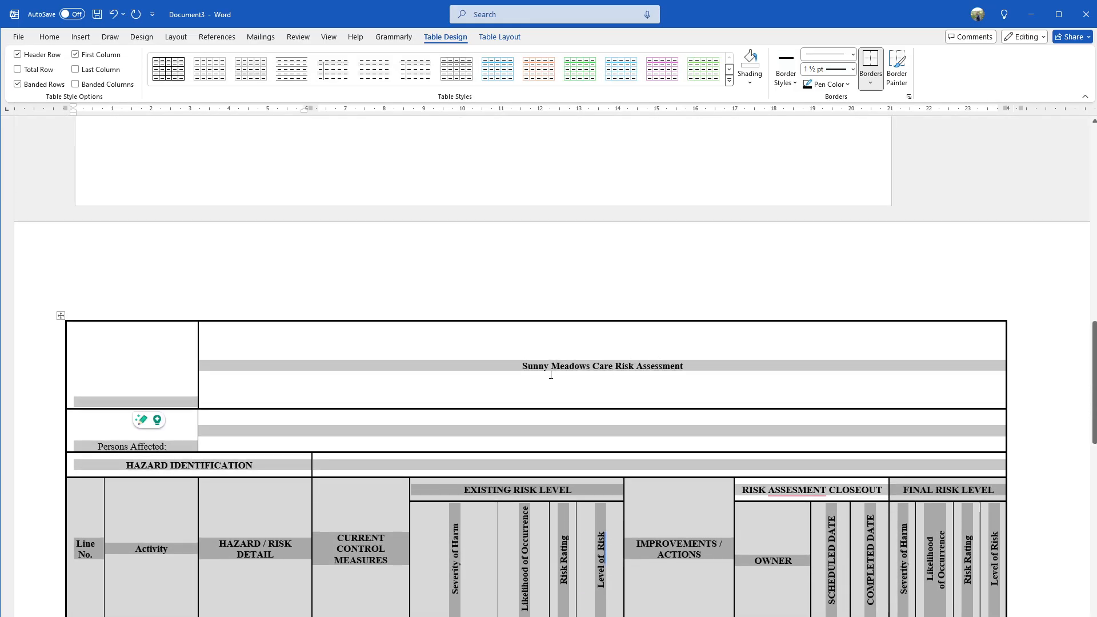
click(504, 386)
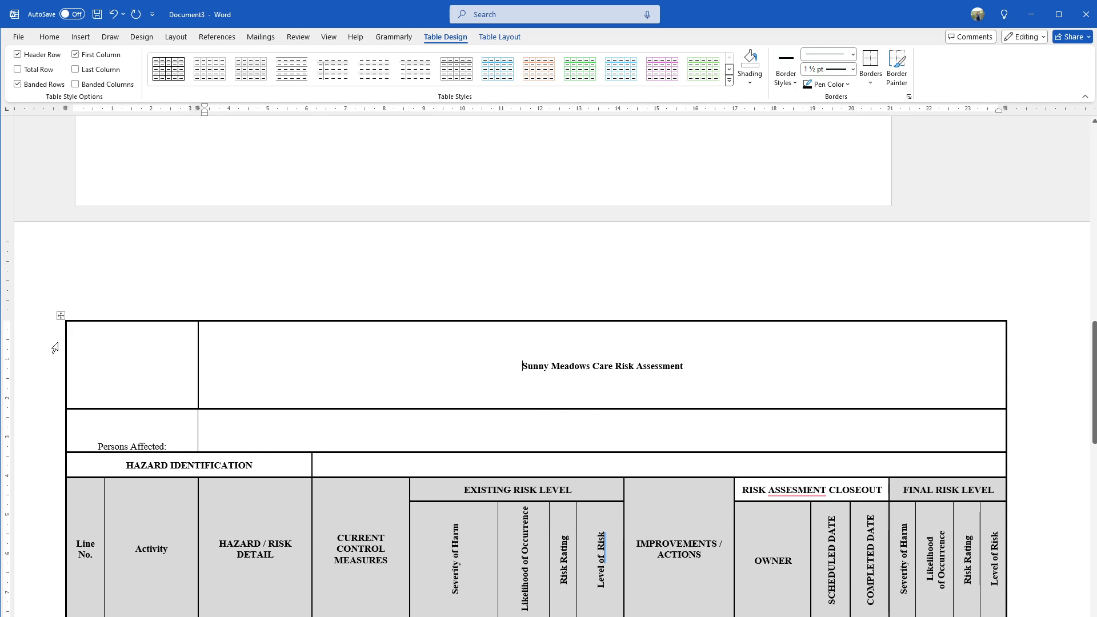
Reduce the Sunny Meadows Care Risk Assessment title row to about half its height.
drag(145, 363, 350, 346)
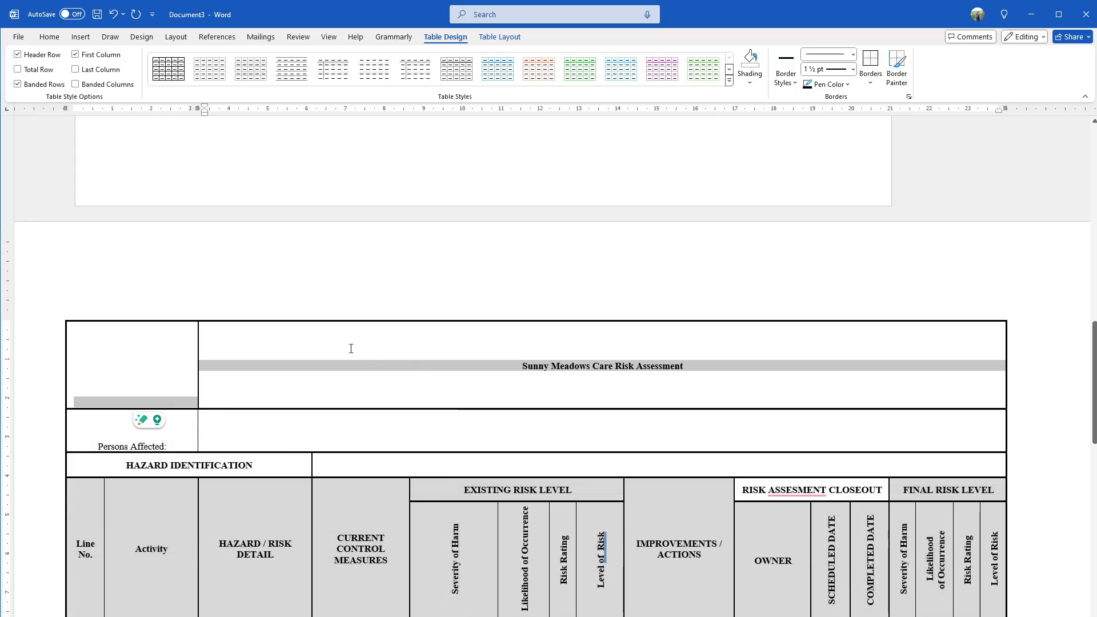
click(249, 376)
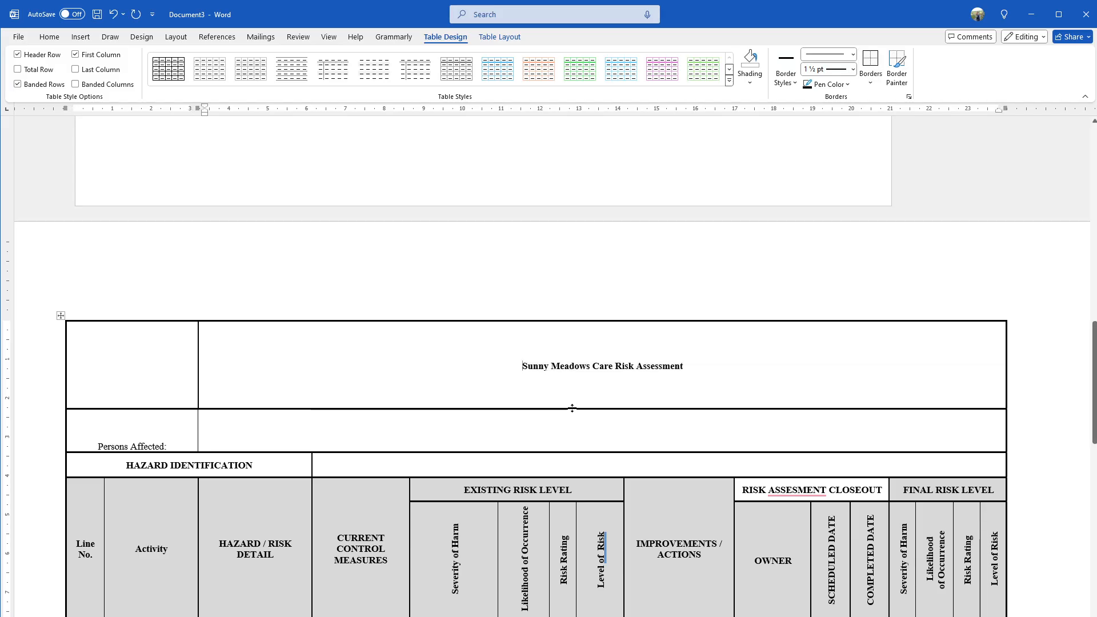
drag(572, 408, 572, 406)
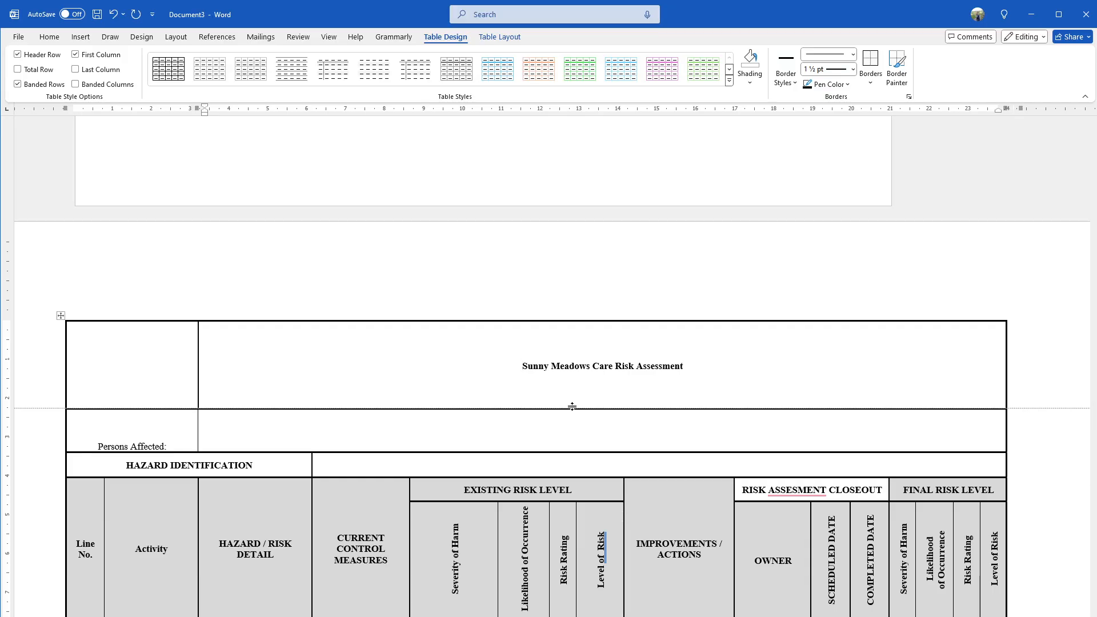
drag(572, 404, 614, 358)
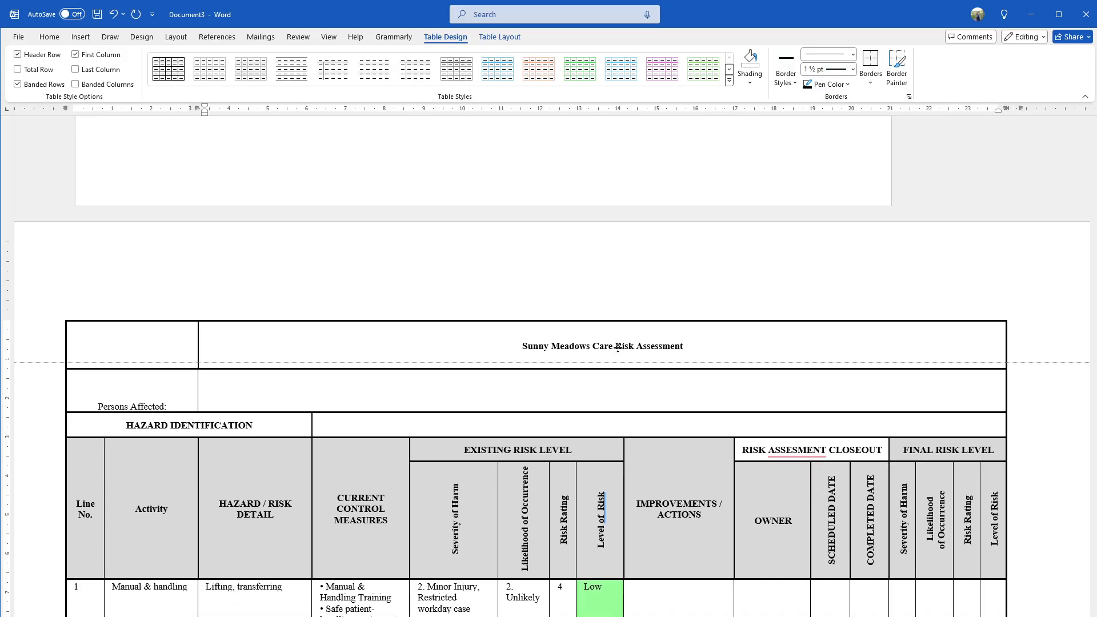
drag(634, 342, 633, 343)
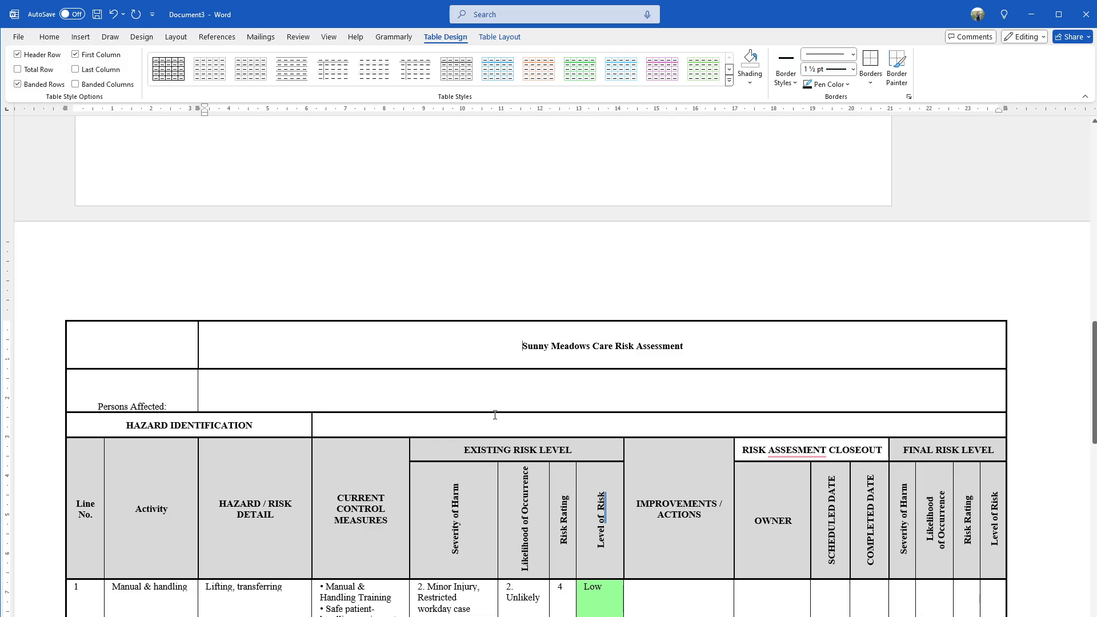
Shorten the Persons Affected row, the vertical column headings row, and the Manual & handling row.
drag(498, 410, 524, 378)
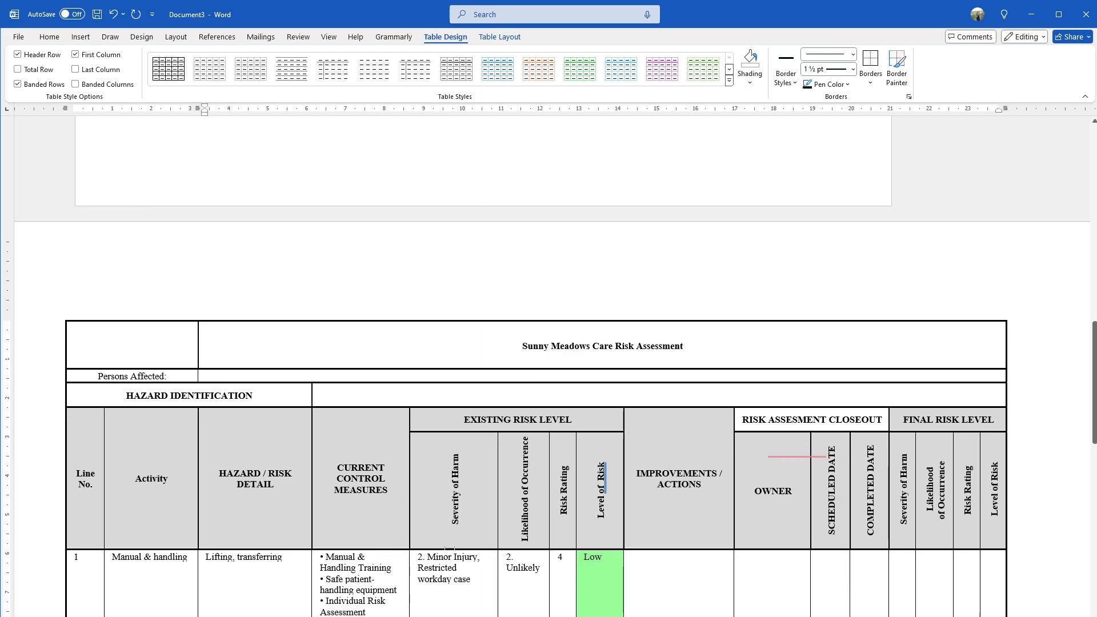
drag(368, 550, 376, 483)
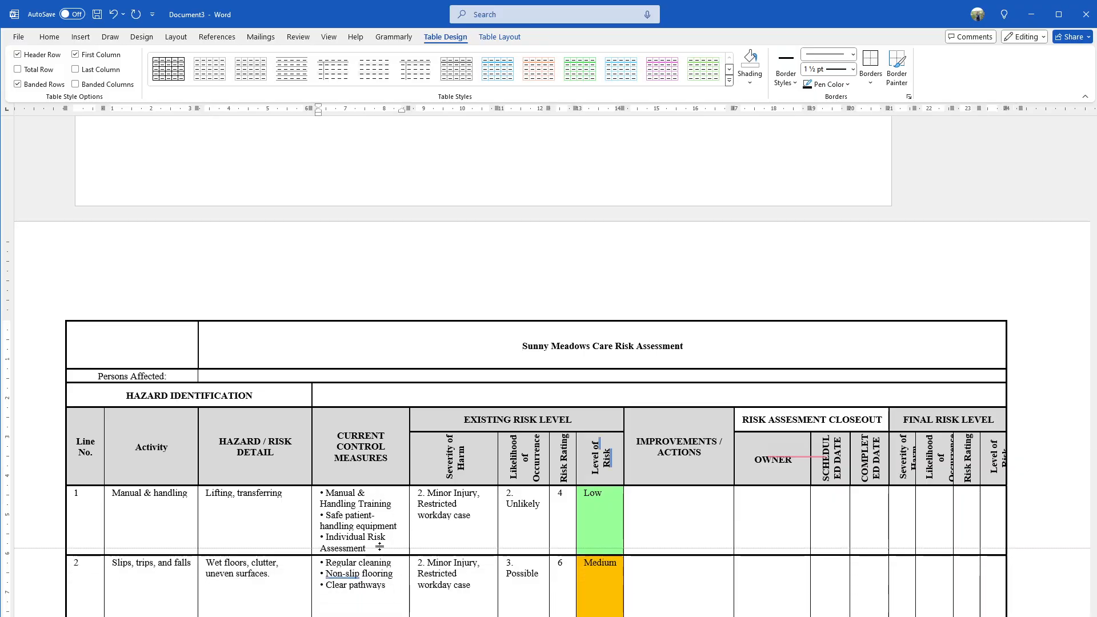
Scale the whole table down slightly in width and height from its lower corner beside the Date row.
scroll(774, 592, down, 15)
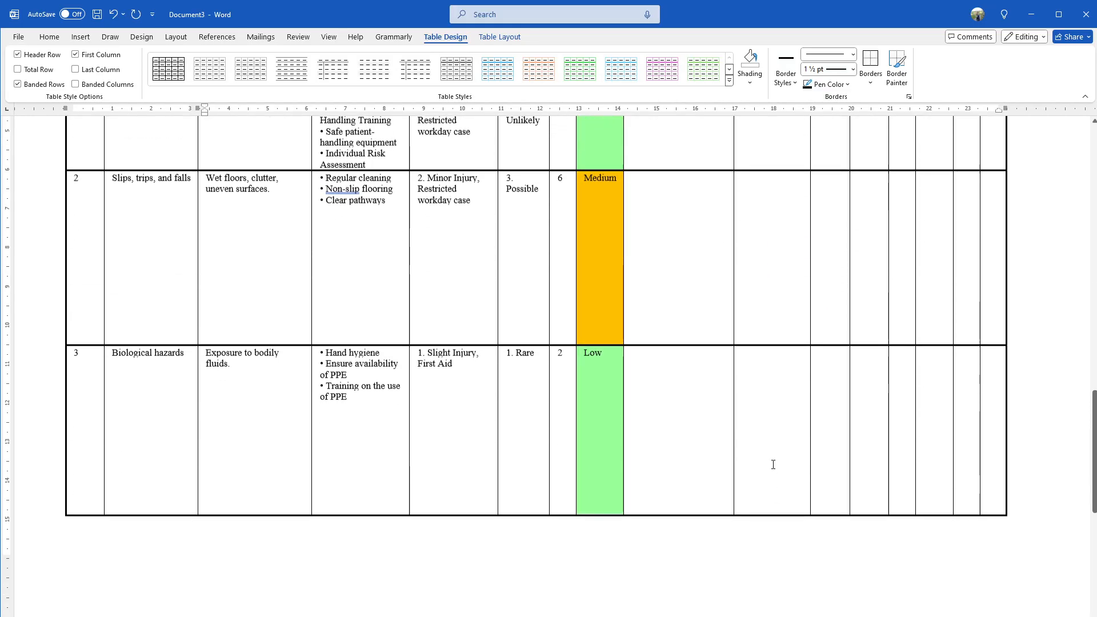
scroll(768, 445, down, 4)
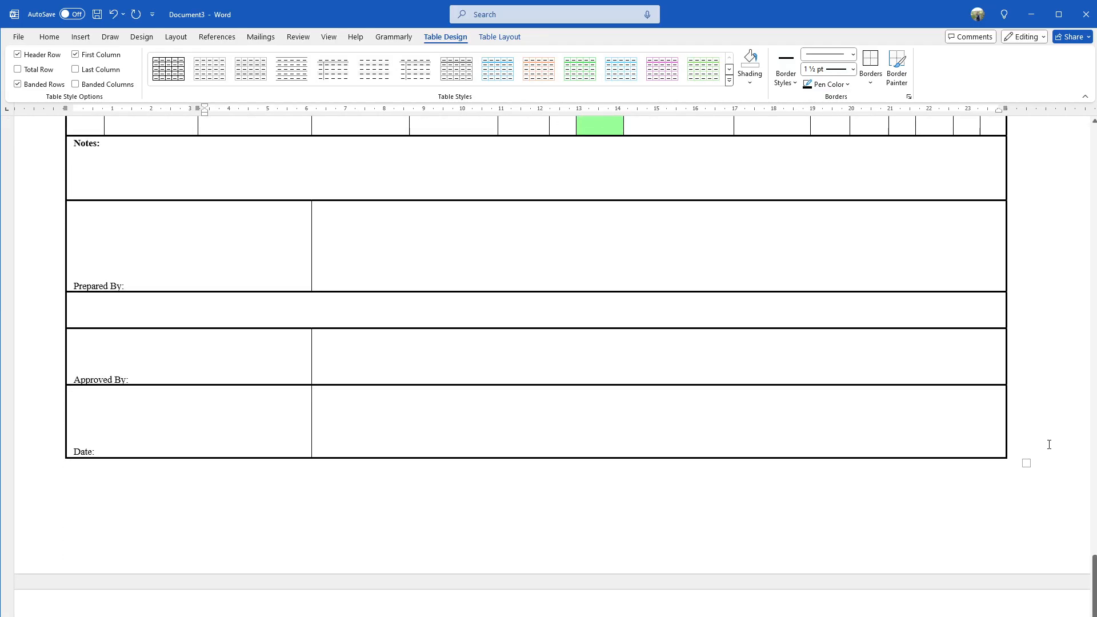
drag(1024, 462, 1012, 397)
scroll(945, 235, down, 8)
scroll(965, 431, down, 10)
scroll(952, 415, down, 5)
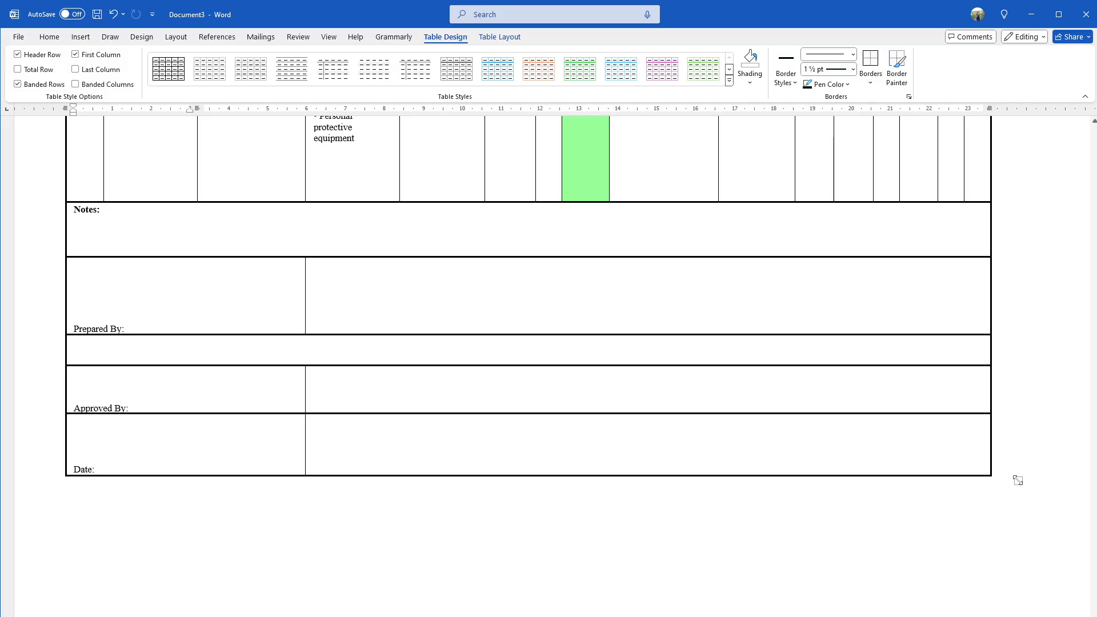
Scale the whole table down further so that the Needle stick injuries row fits on the table's first page.
drag(1018, 481, 962, 243)
scroll(962, 246, up, 5)
scroll(962, 243, up, 7)
scroll(962, 242, down, 6)
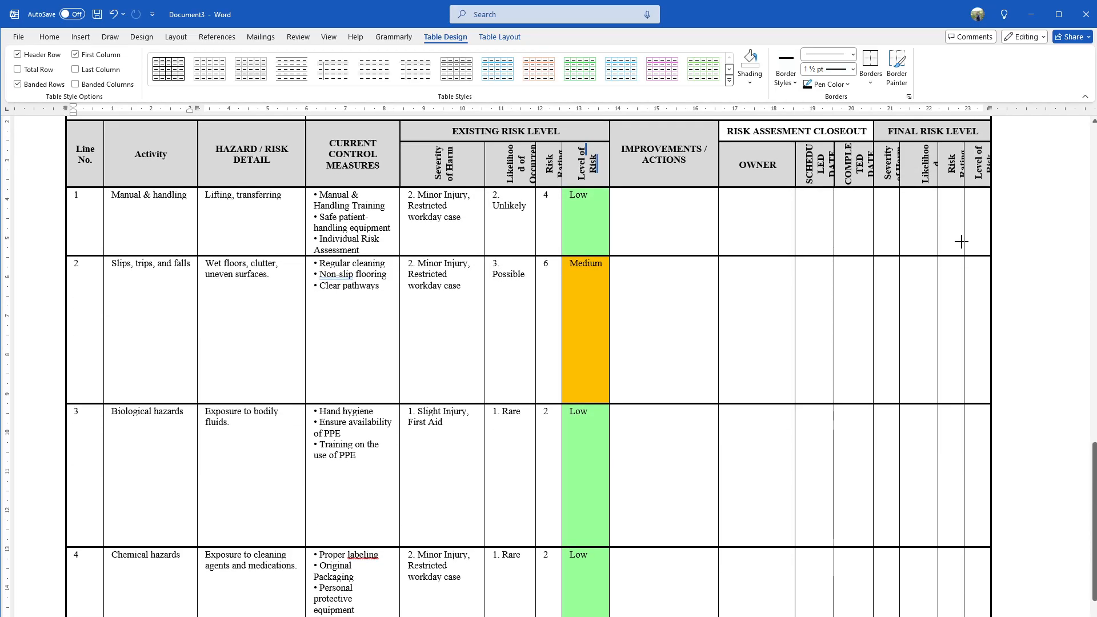
scroll(962, 243, down, 1)
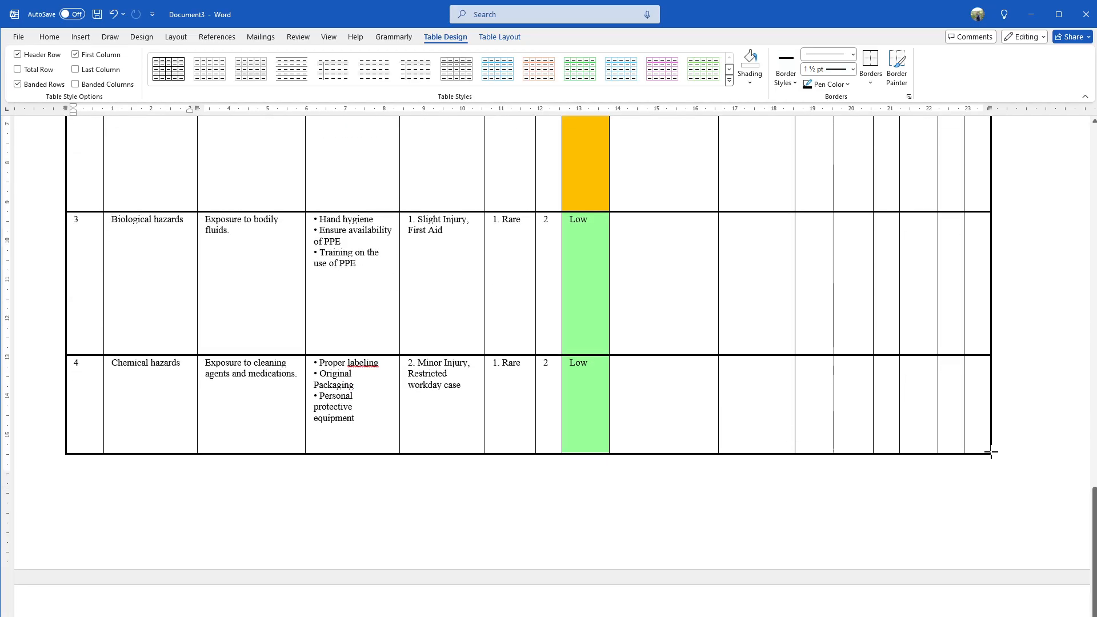
text(5	Needle stick injuries	Accidental punctures from needles or other sharp objects.	• Safe disposal containers • Needle recapping practices • Personal protective equipment	3. Major Injury, Lost Time Injury	1. Rare	3	Low)
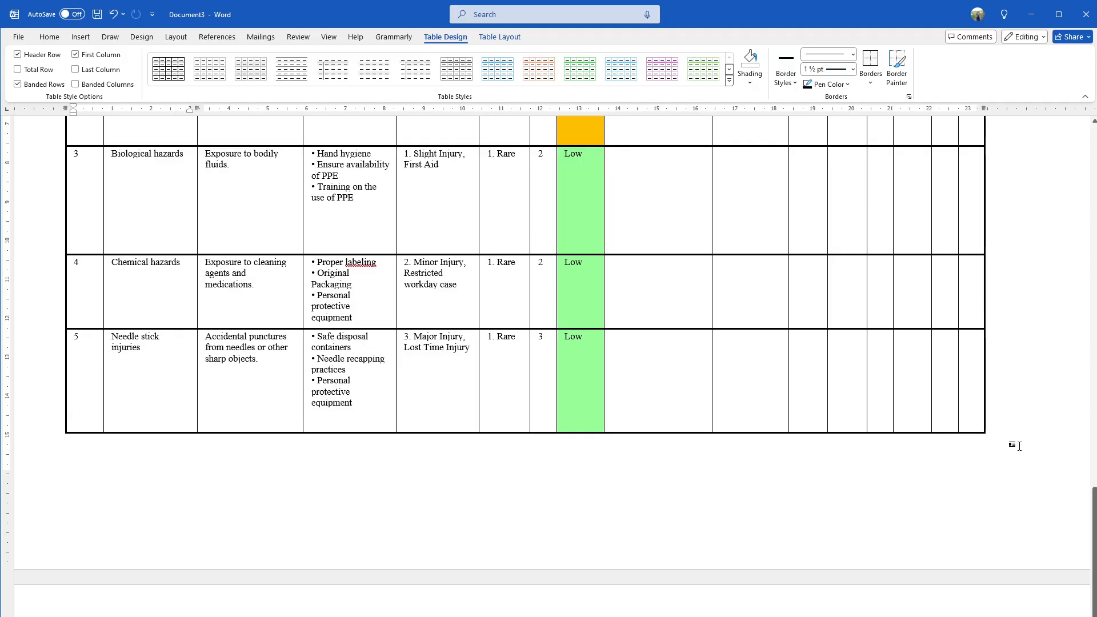
Shorten the Slips, trips, and falls row to fit closely around its three lines of text.
scroll(967, 437, down, 15)
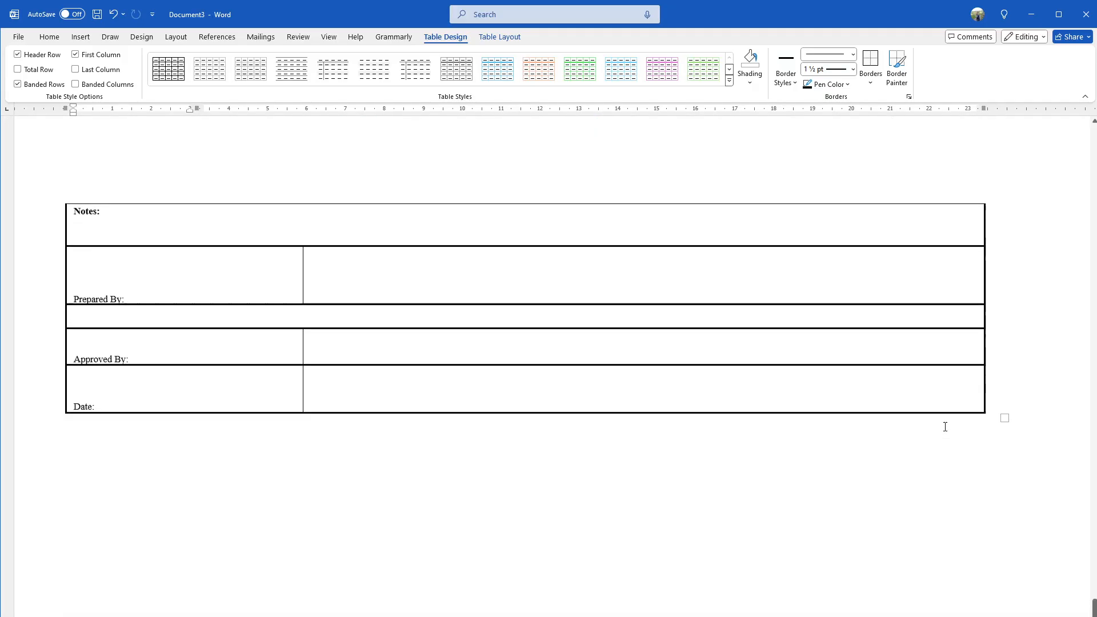
scroll(945, 427, up, 6)
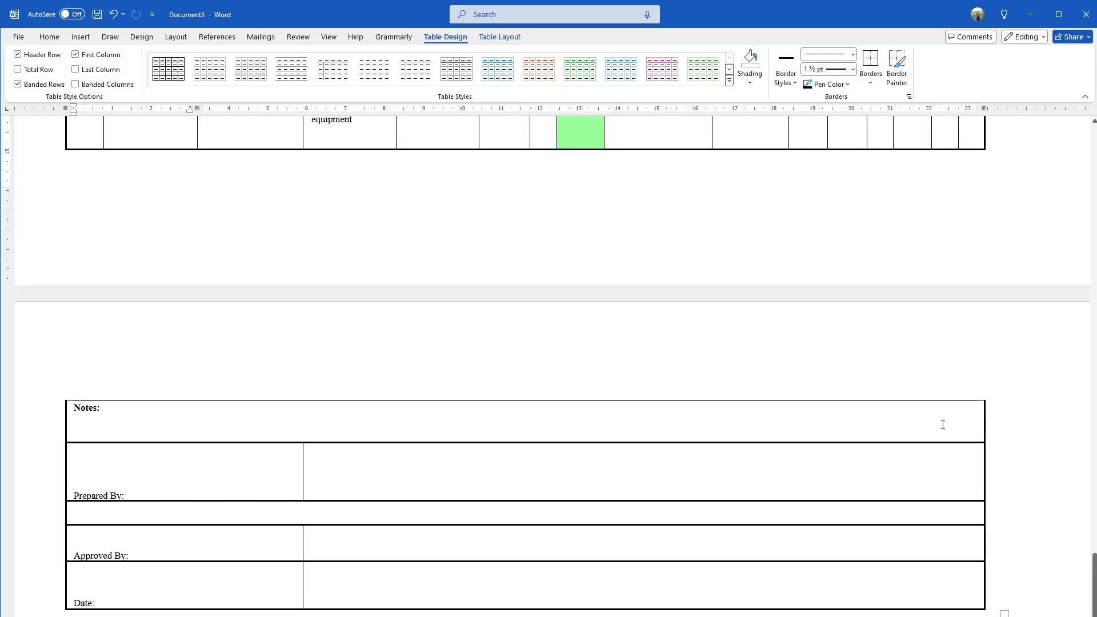
scroll(617, 434, up, 2)
scroll(353, 507, up, 5)
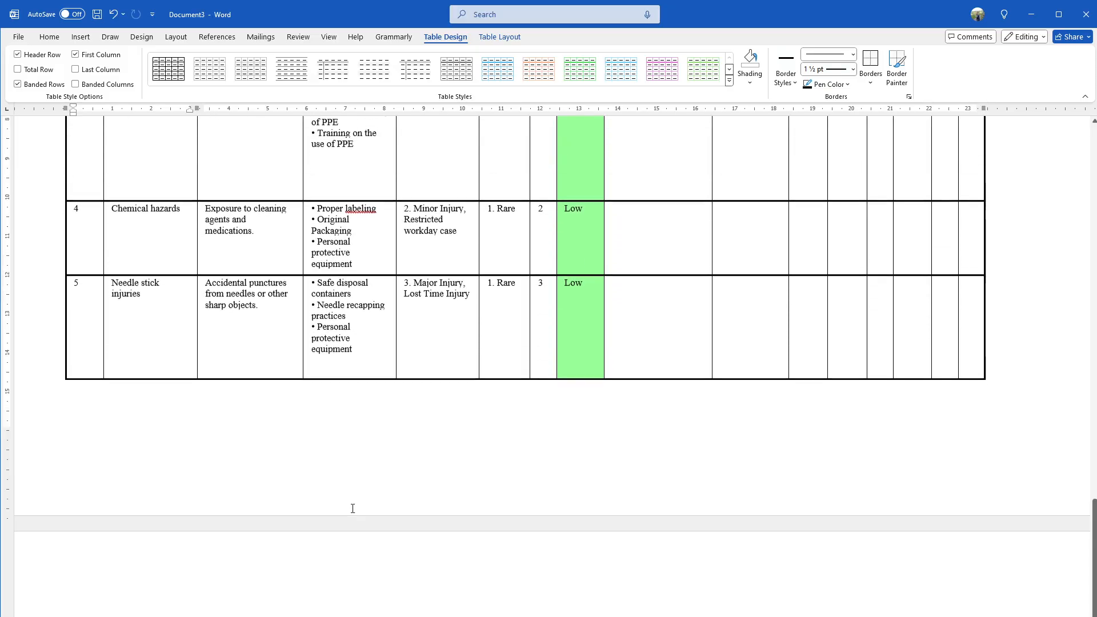
scroll(233, 559, up, 6)
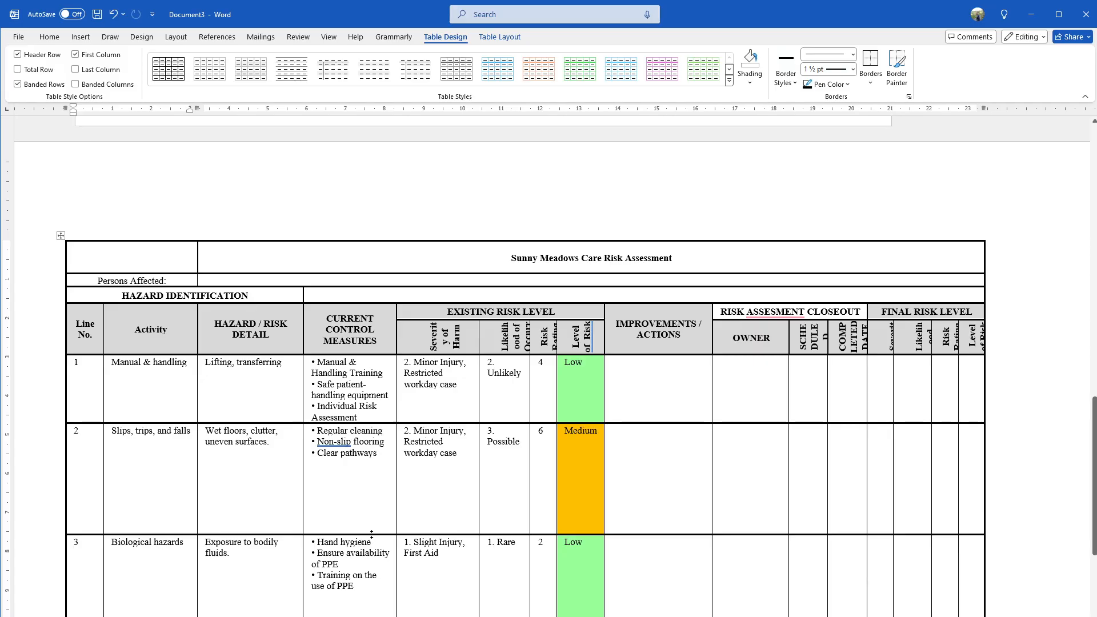
click(391, 495)
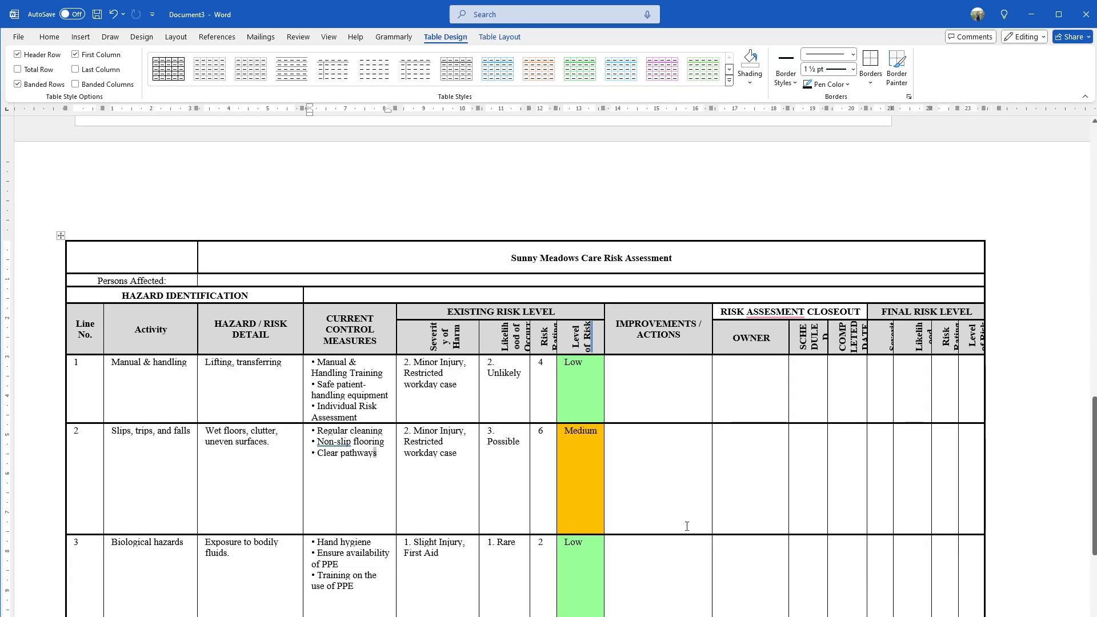
drag(673, 534, 669, 524)
drag(692, 497, 708, 465)
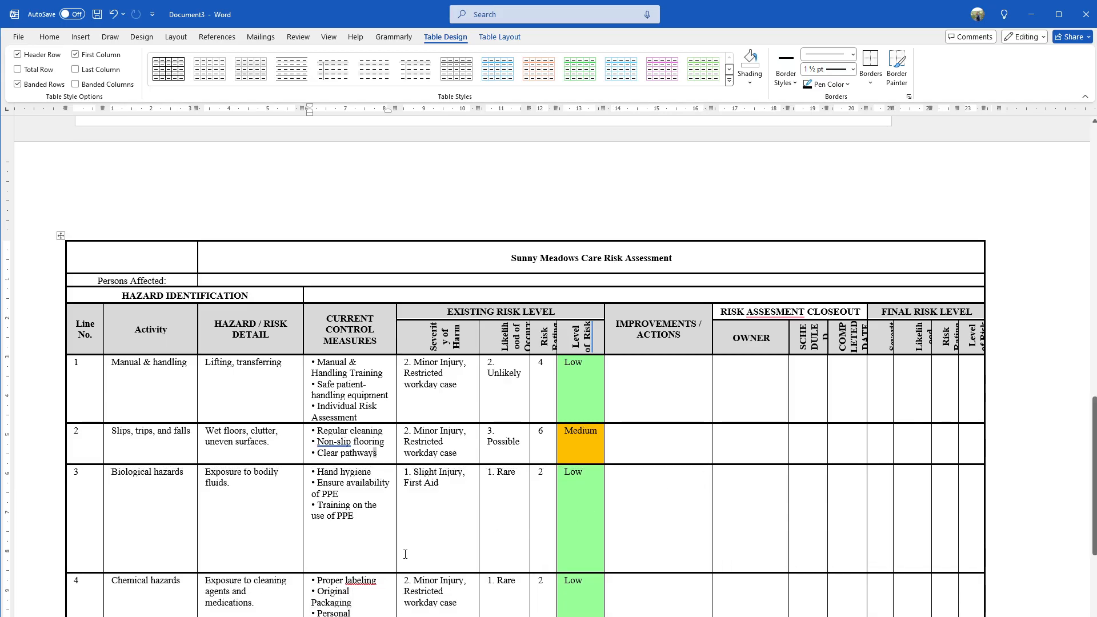
Shorten the Biological hazards row to fit closely around its four lines of control measures.
click(661, 569)
click(277, 570)
drag(264, 573, 294, 527)
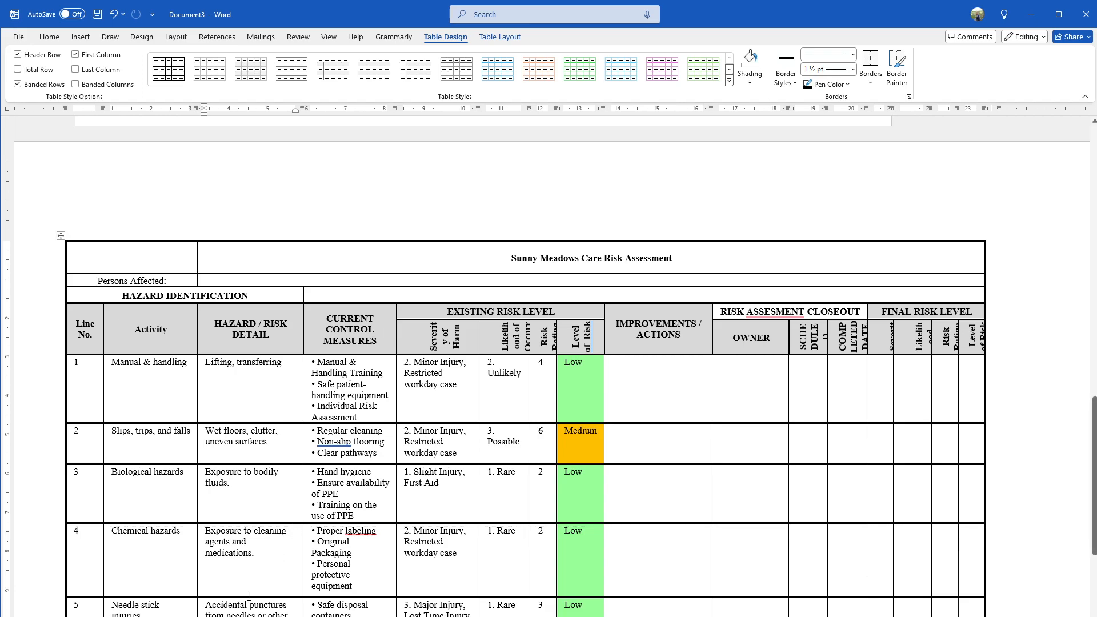
Align the text of the Prepared By, Approved By, and Date rows to the top of their cells.
scroll(361, 613, down, 6)
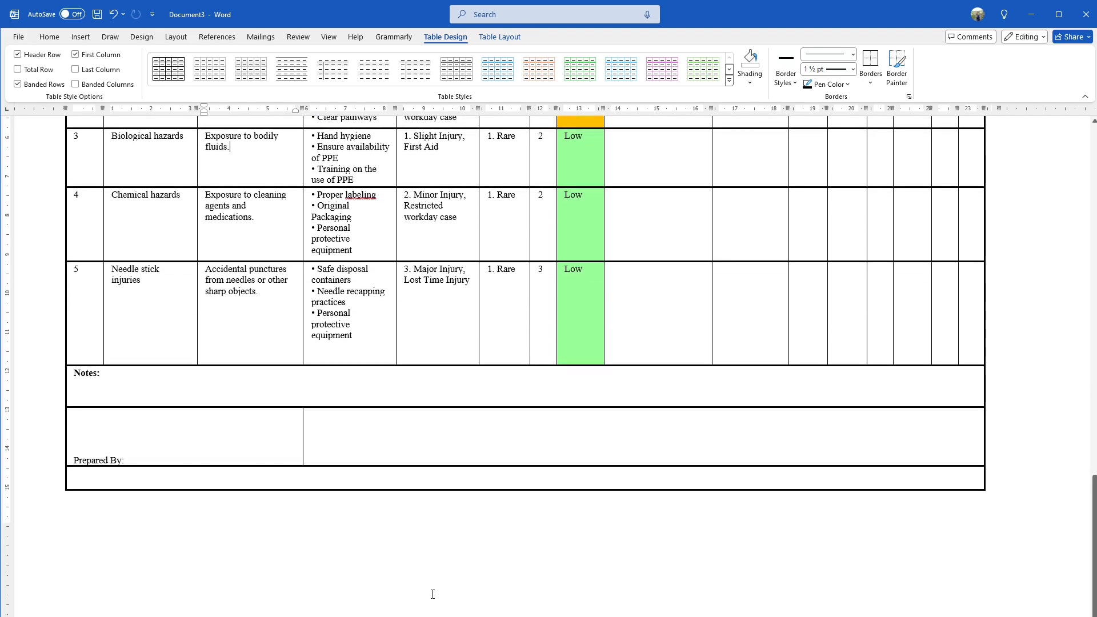
scroll(432, 592, up, 5)
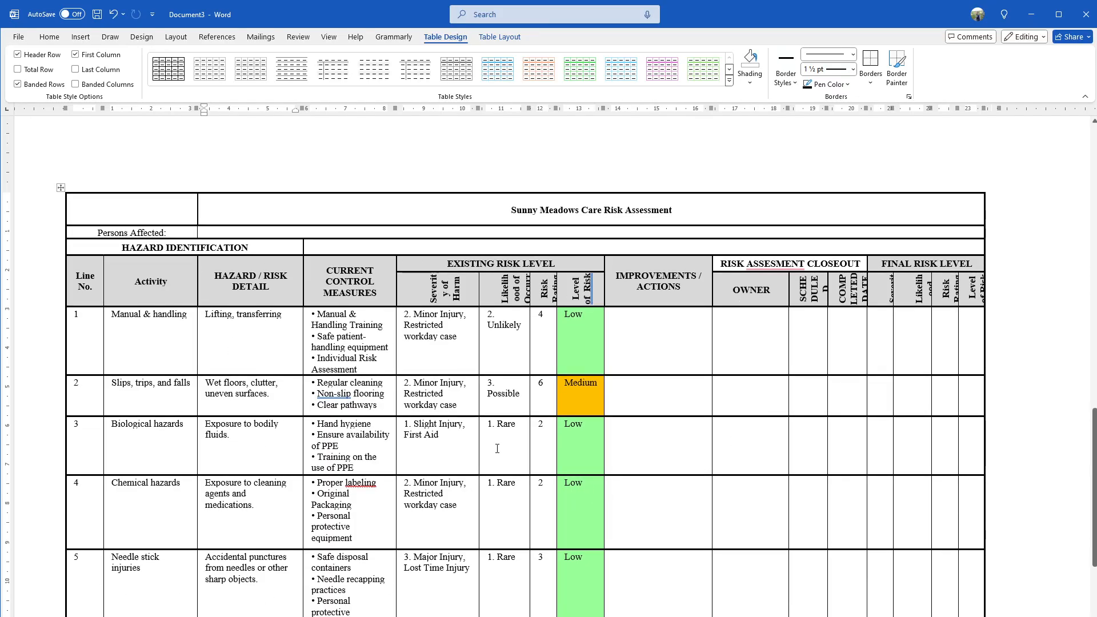
scroll(501, 440, down, 12)
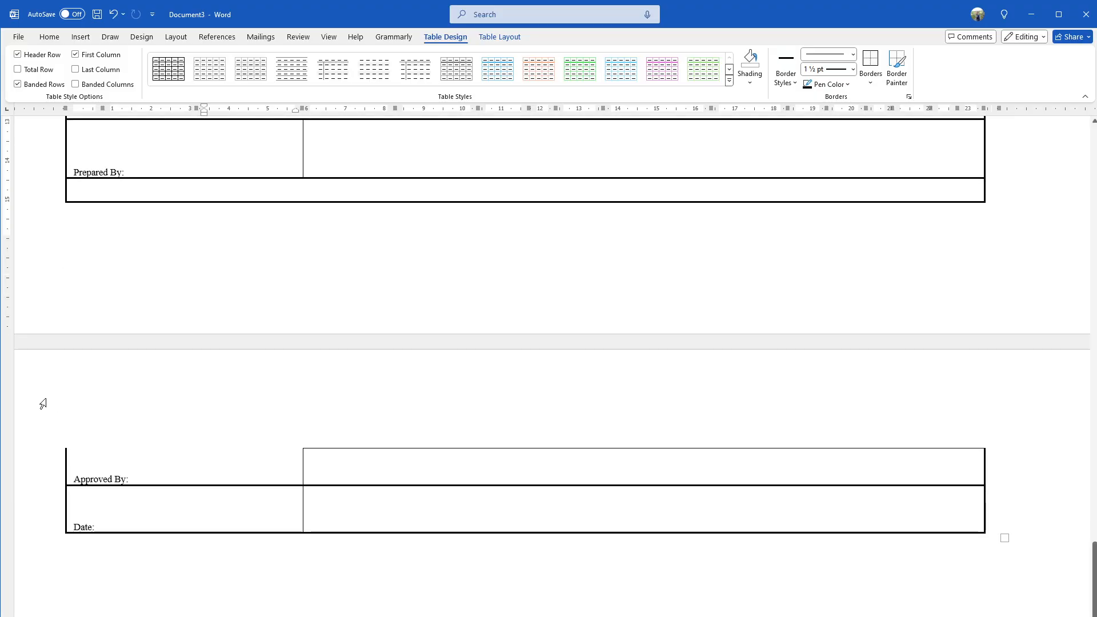
scroll(295, 236, down, 2)
scroll(294, 236, up, 2)
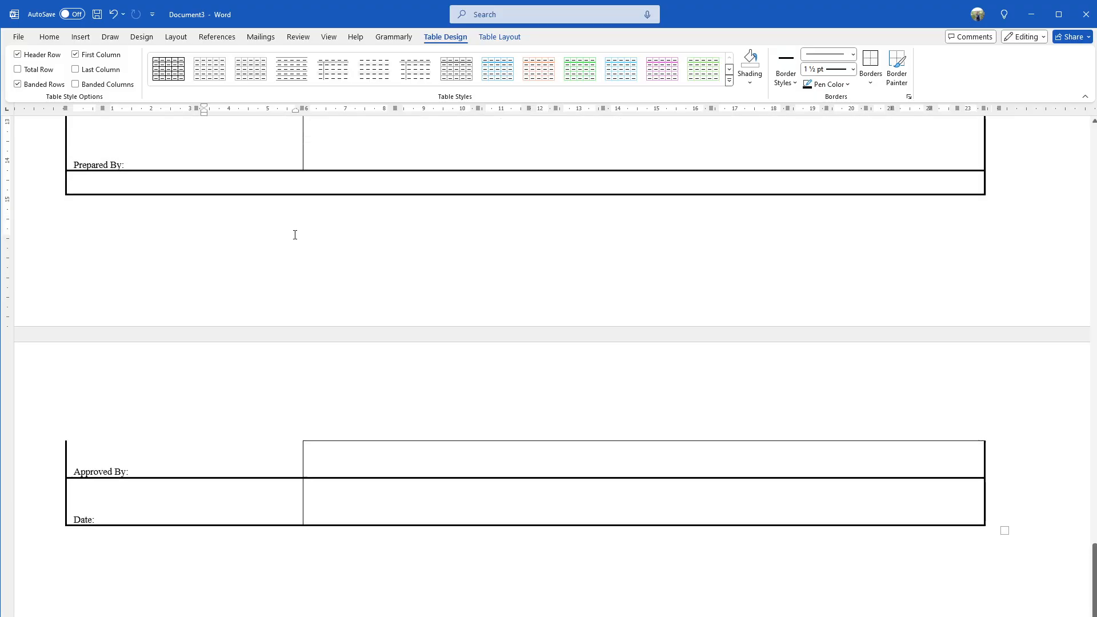
scroll(293, 237, up, 2)
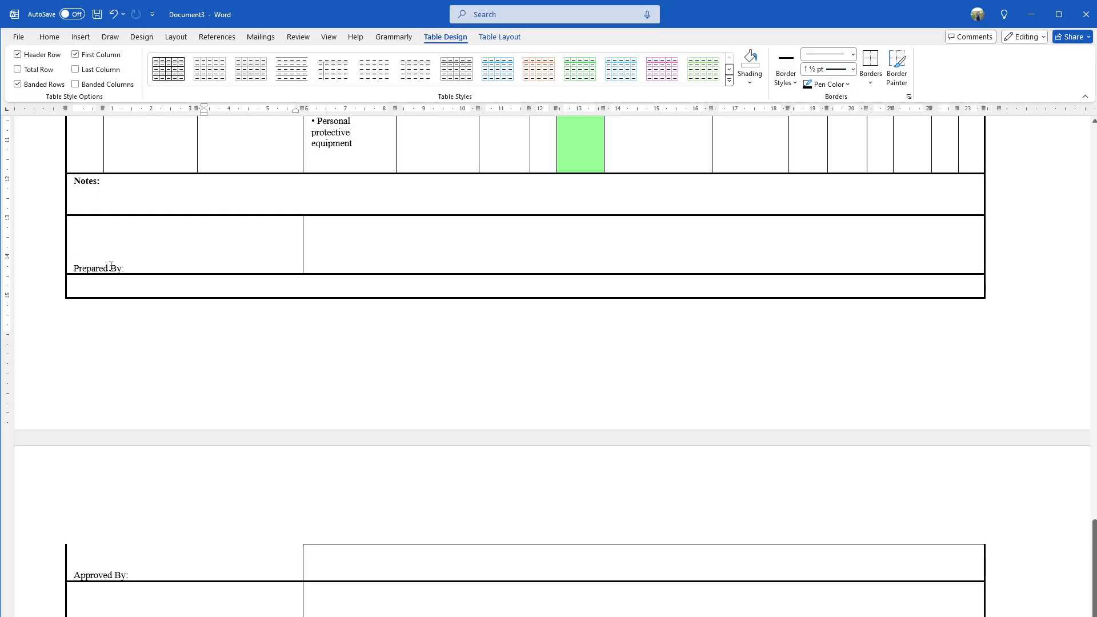
mouse_move(75, 264)
mouse_down()
mouse_move(171, 291)
mouse_move(217, 510)
mouse_move(337, 613)
mouse_up()
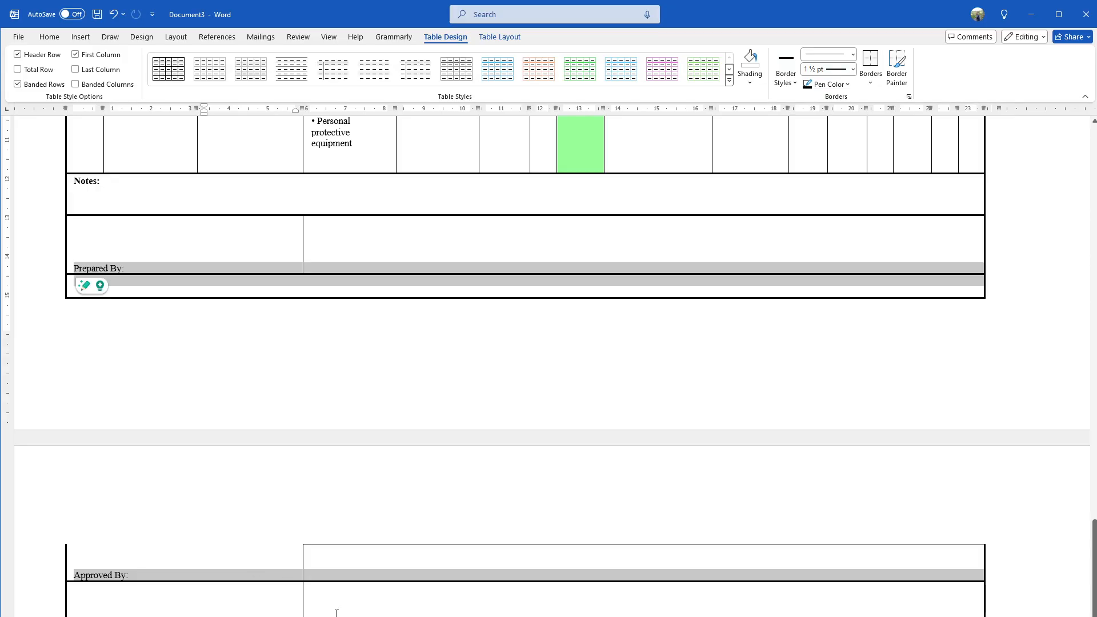
click(50, 38)
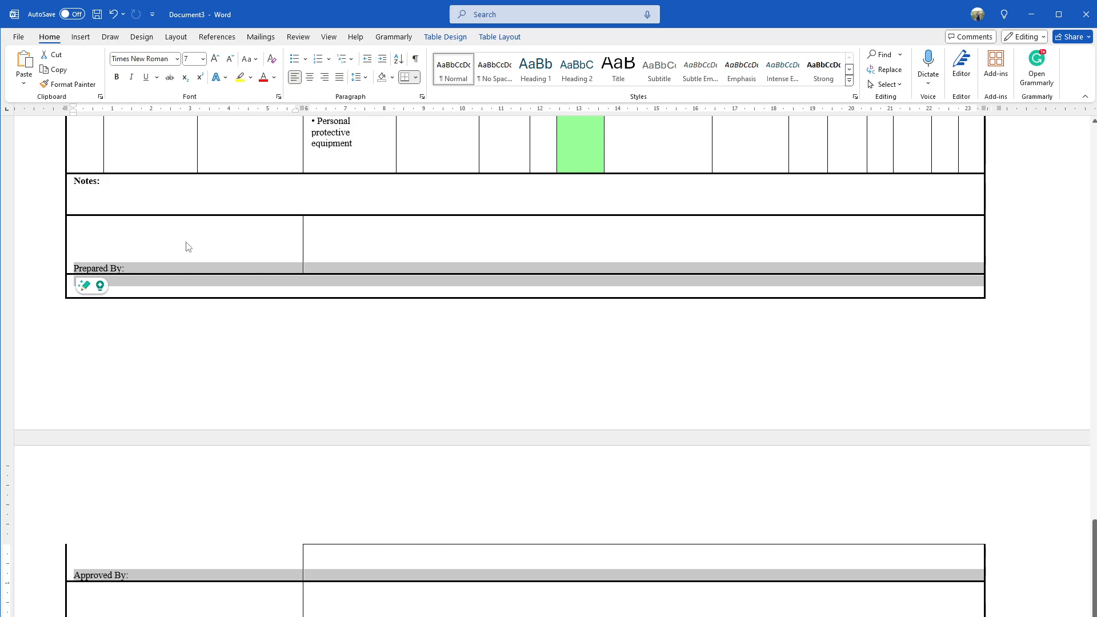
click(121, 257)
drag(69, 246, 416, 613)
right_click(648, 255)
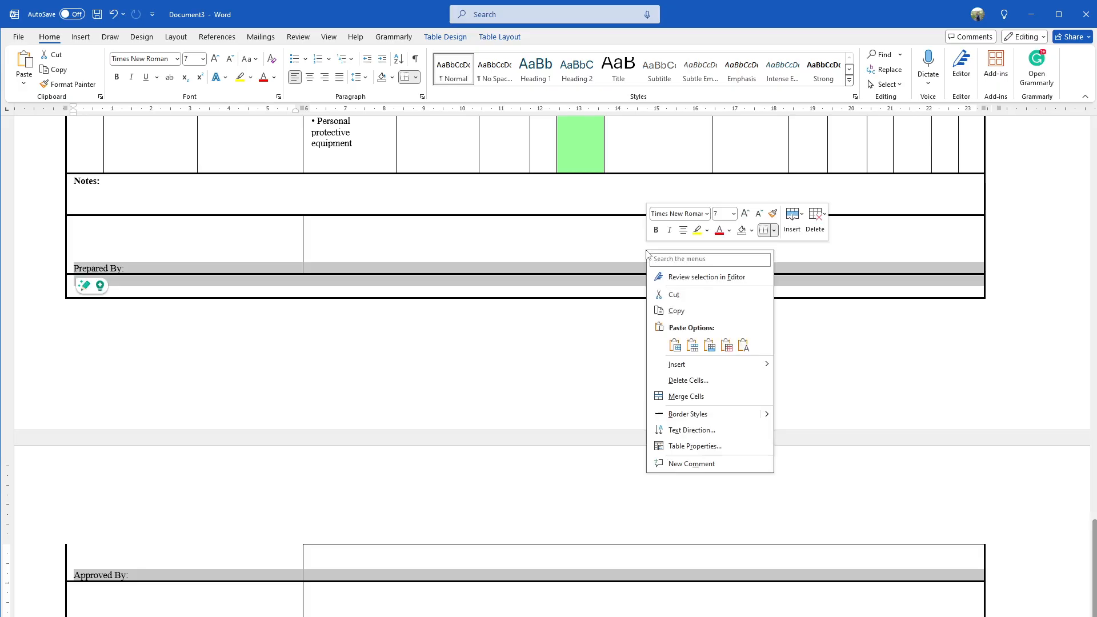
click(708, 447)
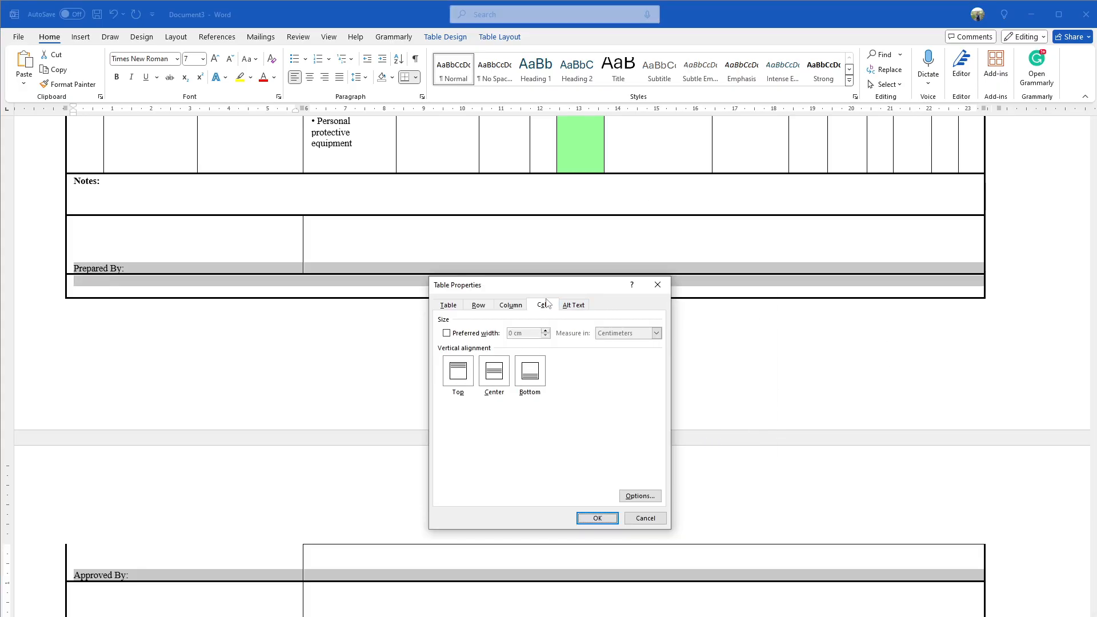
click(446, 306)
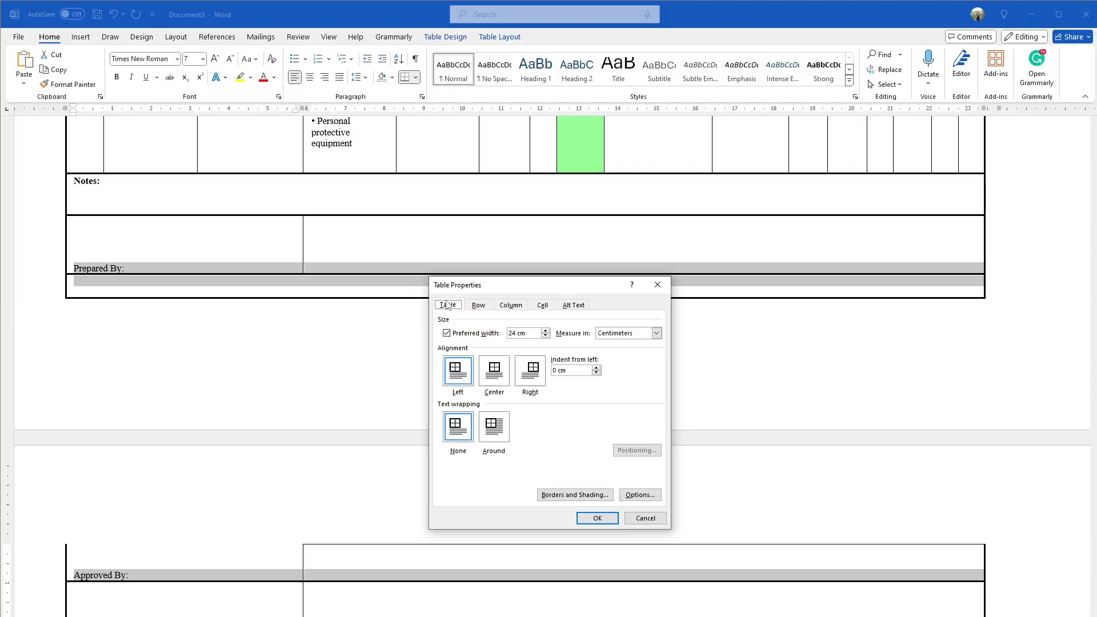
click(542, 306)
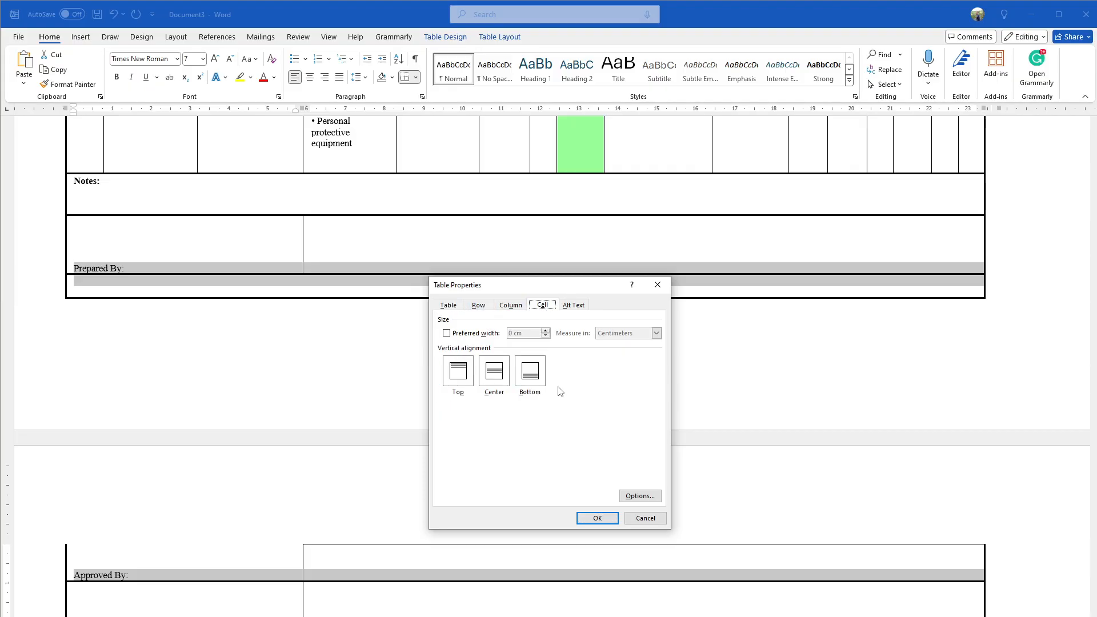
click(459, 376)
click(596, 518)
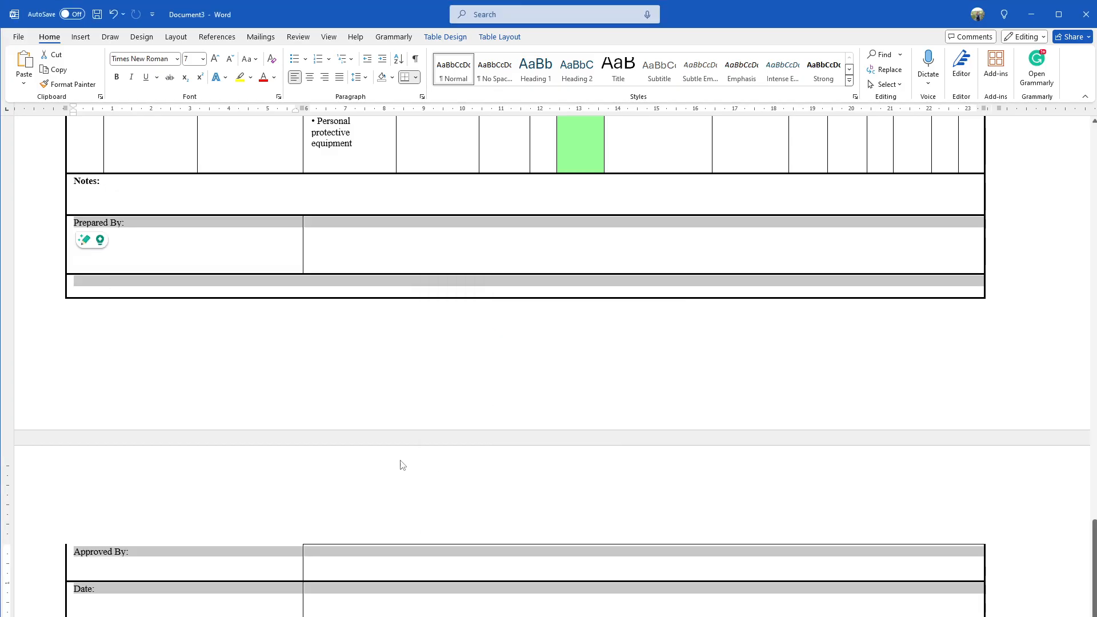
Shorten the Notes, Prepared By, and Approved By rows so the Date row fits on the same page as the rest of the table.
scroll(556, 463, up, 4)
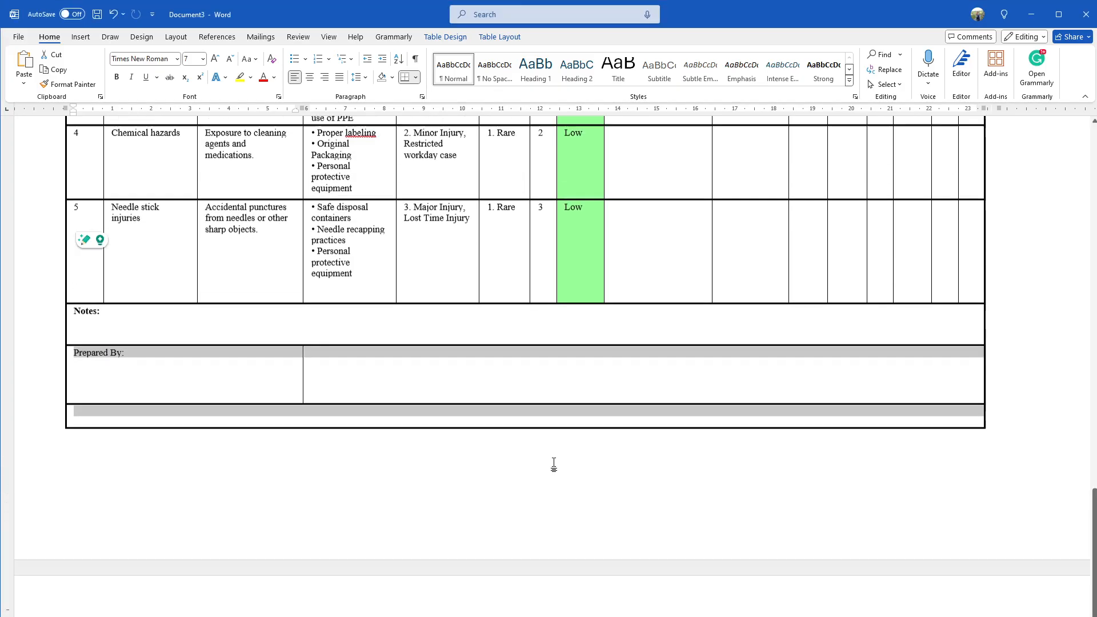
drag(446, 359, 366, 435)
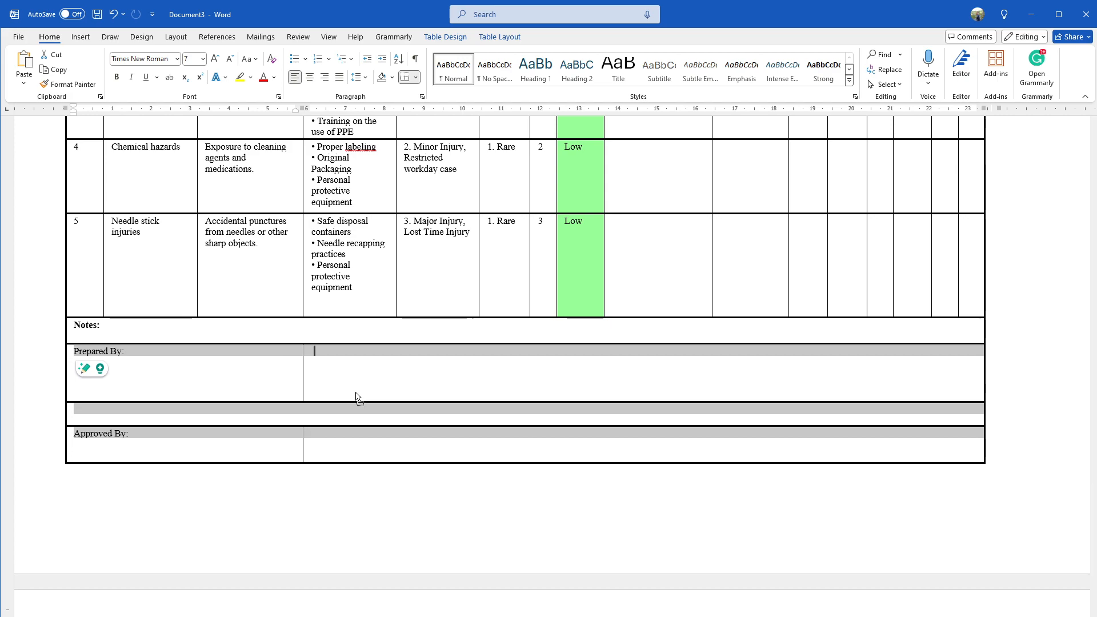
click(362, 401)
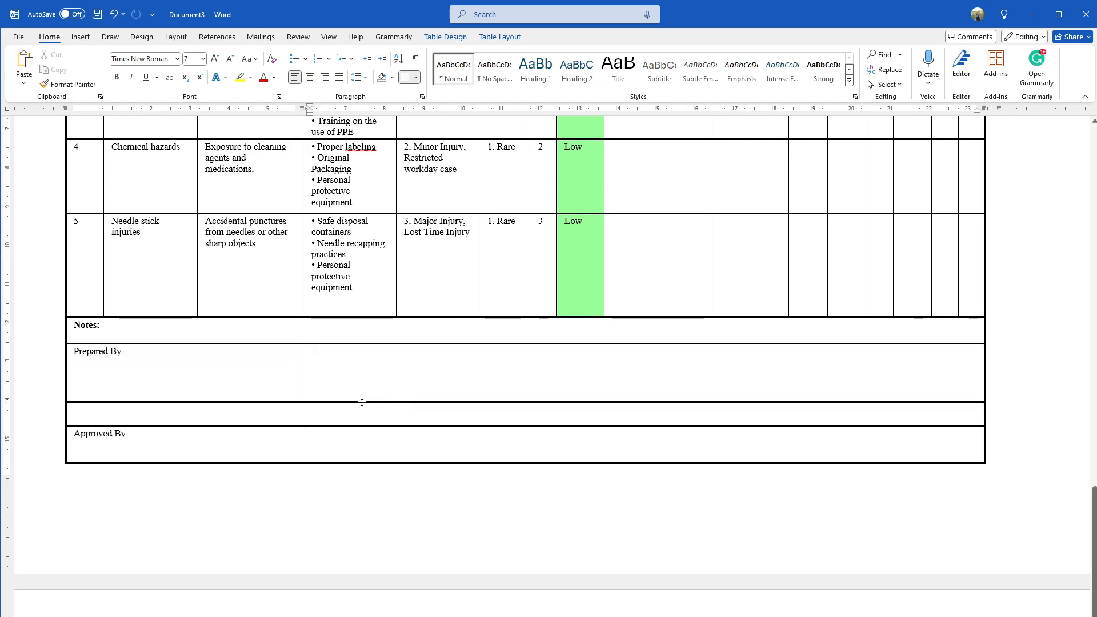
drag(367, 401, 404, 363)
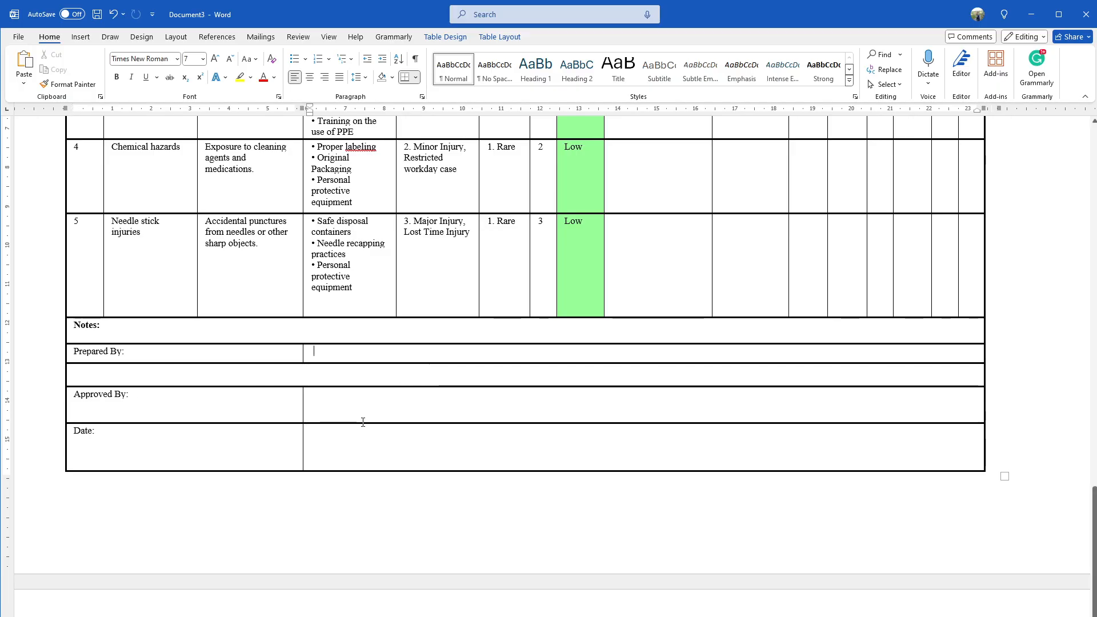
drag(356, 424, 376, 408)
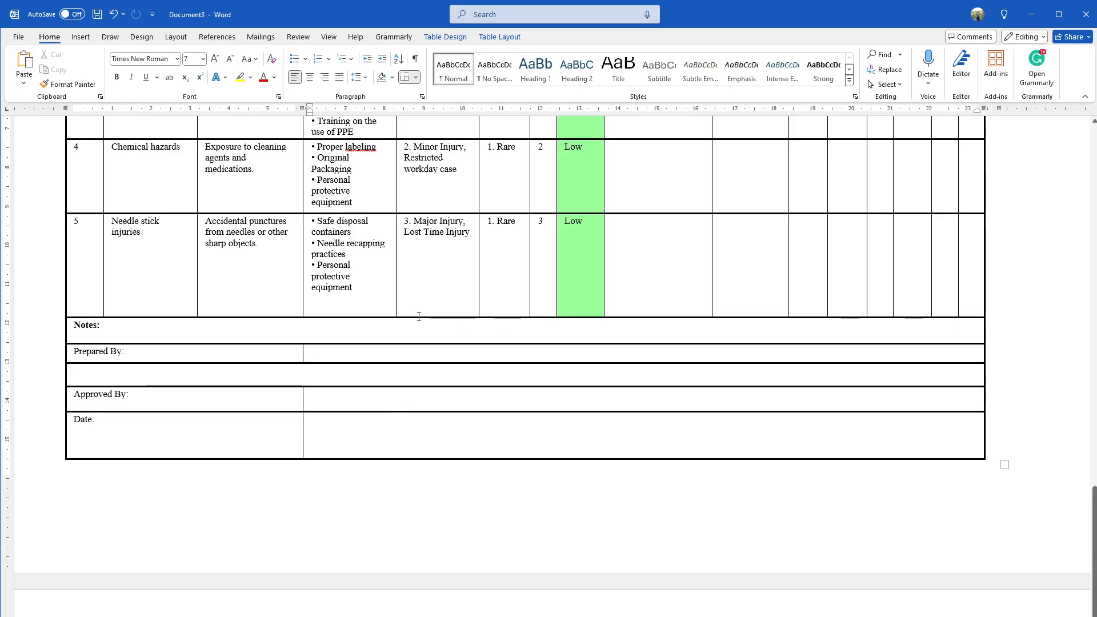
Narrow the three Risk Assessment Closeout columns and shift the Improvements / Actions column over beside them by moving both of its edges.
scroll(417, 318, up, 3)
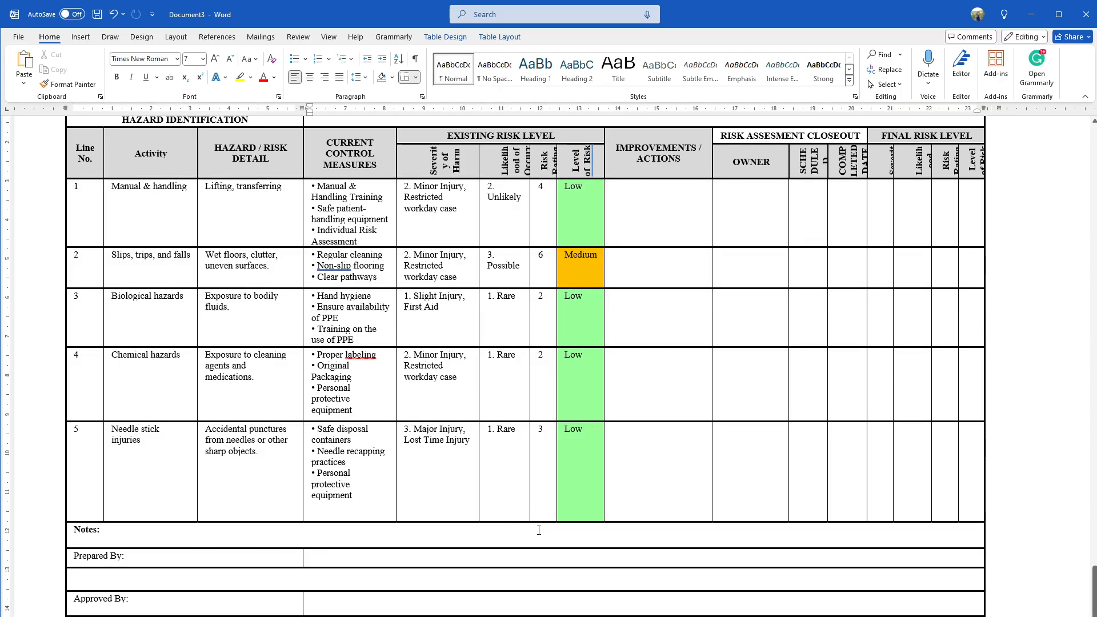
scroll(511, 518, up, 2)
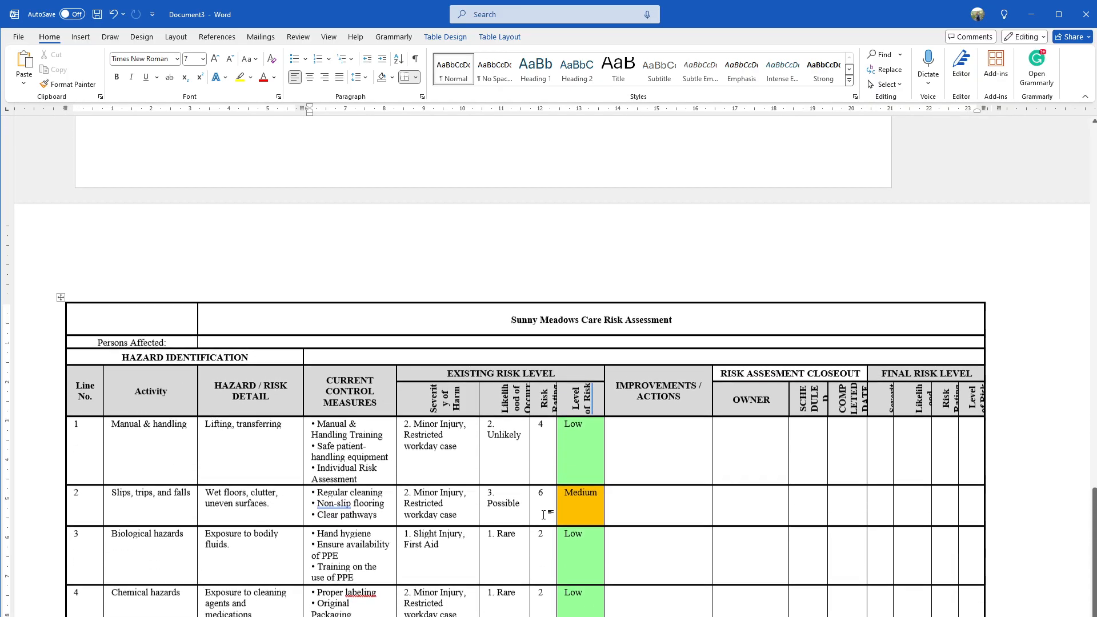
scroll(541, 516, down, 3)
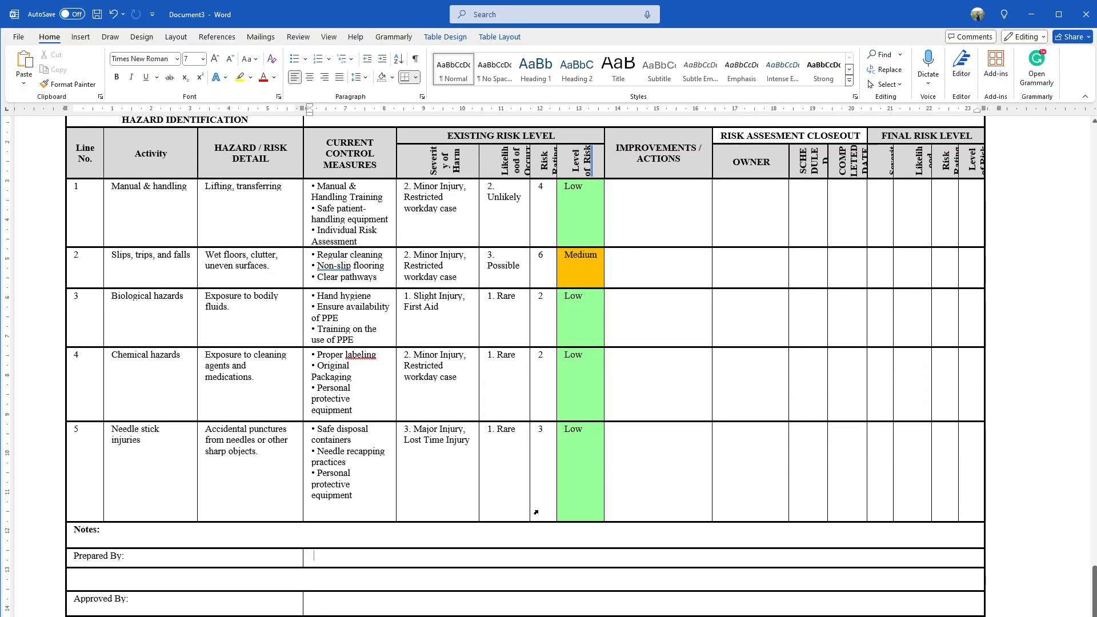
scroll(532, 511, up, 2)
scroll(514, 507, up, 1)
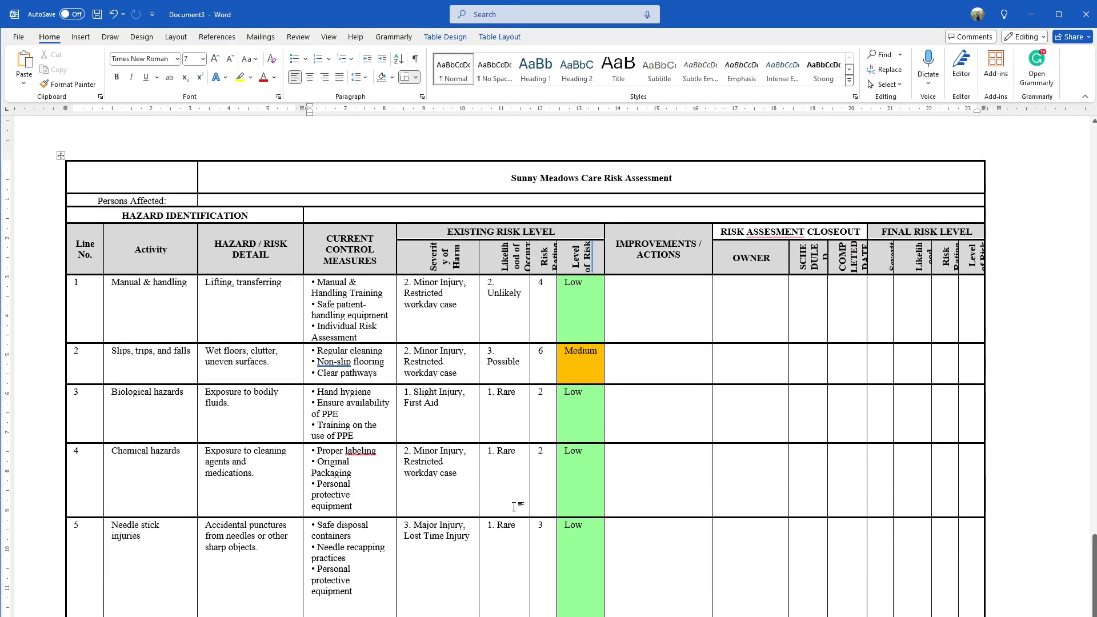
scroll(514, 506, up, 2)
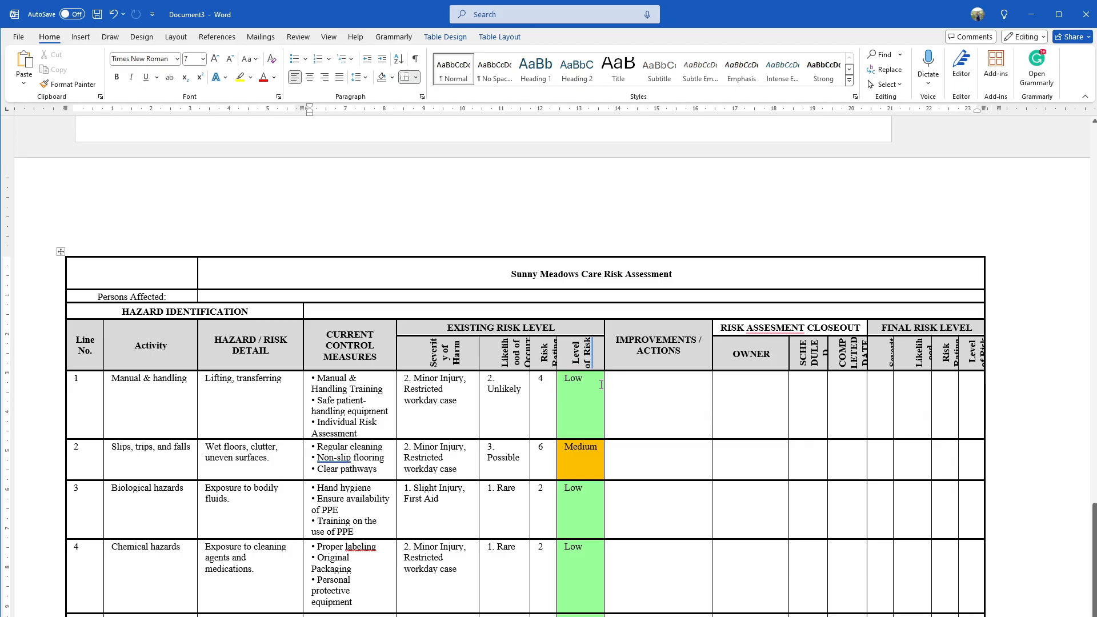
drag(603, 384, 763, 404)
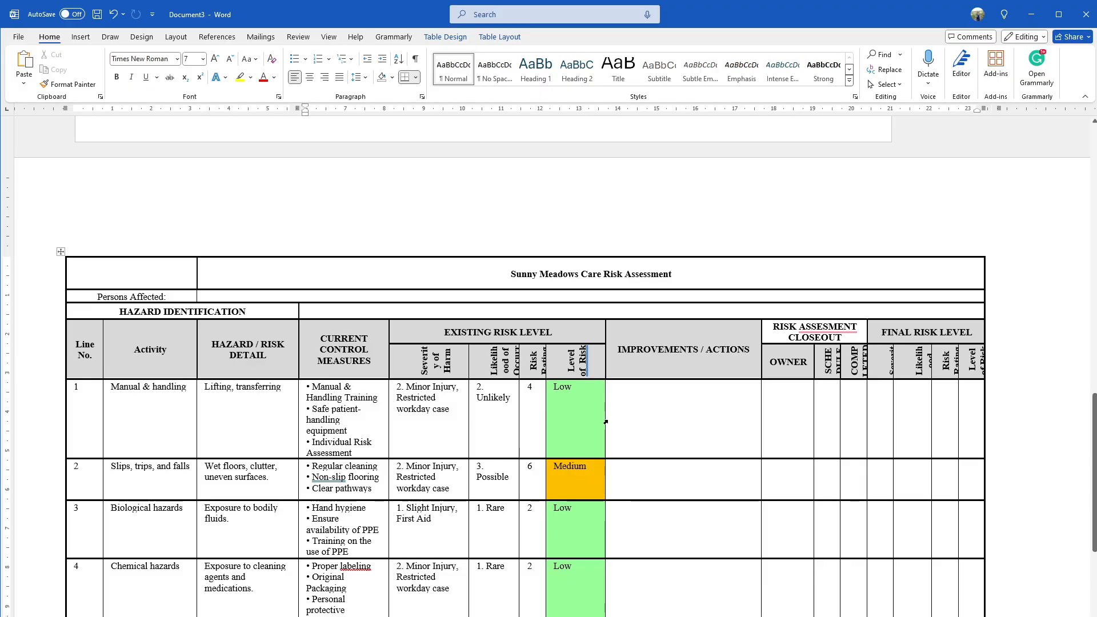
drag(605, 422, 688, 433)
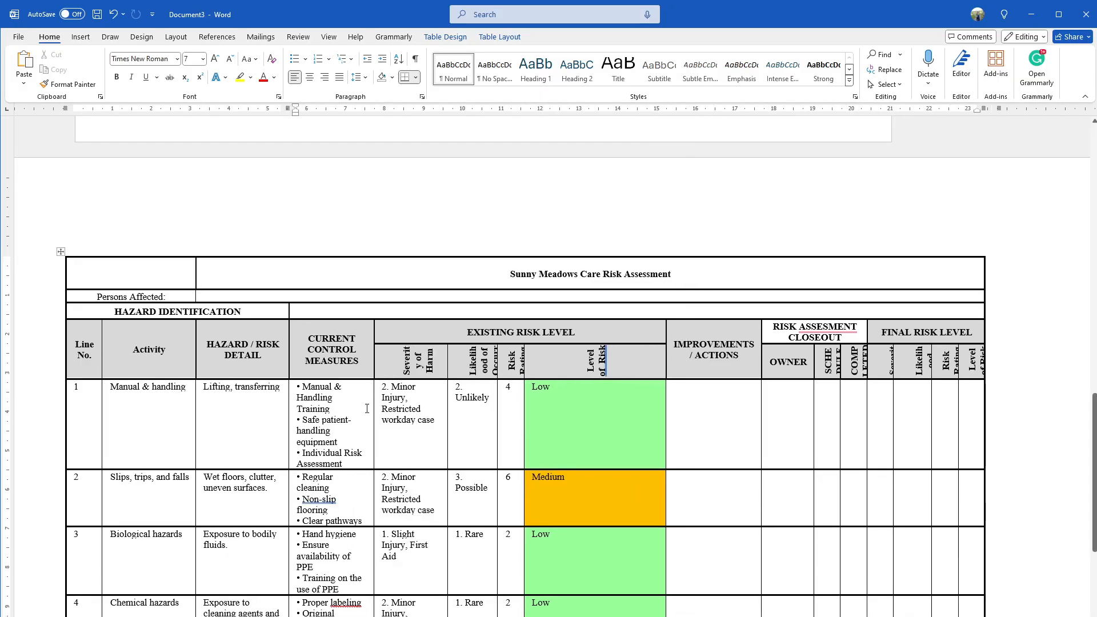
Widen the Current Control Measures column slightly and narrow the Level of Risk and Risk Rating columns against the Improvements / Actions column.
drag(373, 409, 384, 408)
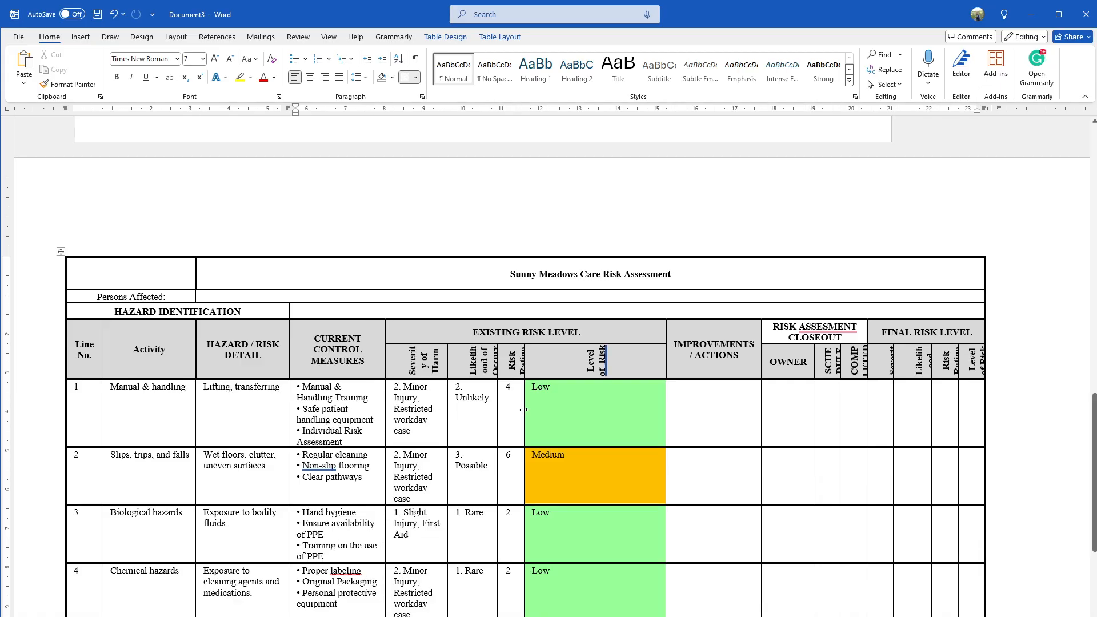
drag(524, 410, 619, 410)
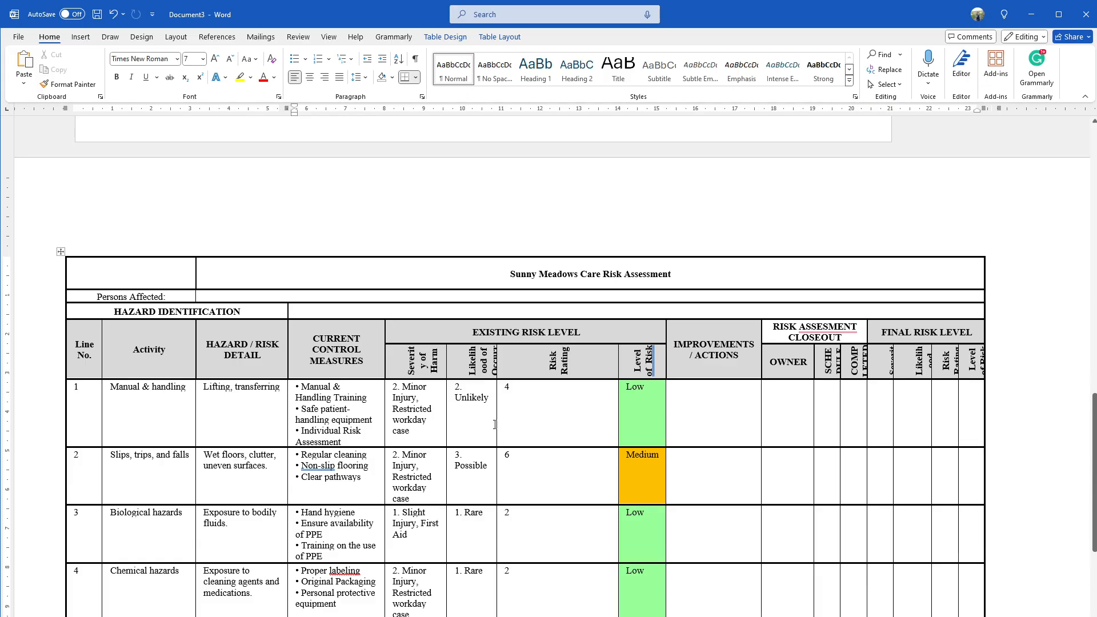
scroll(517, 422, down, 3)
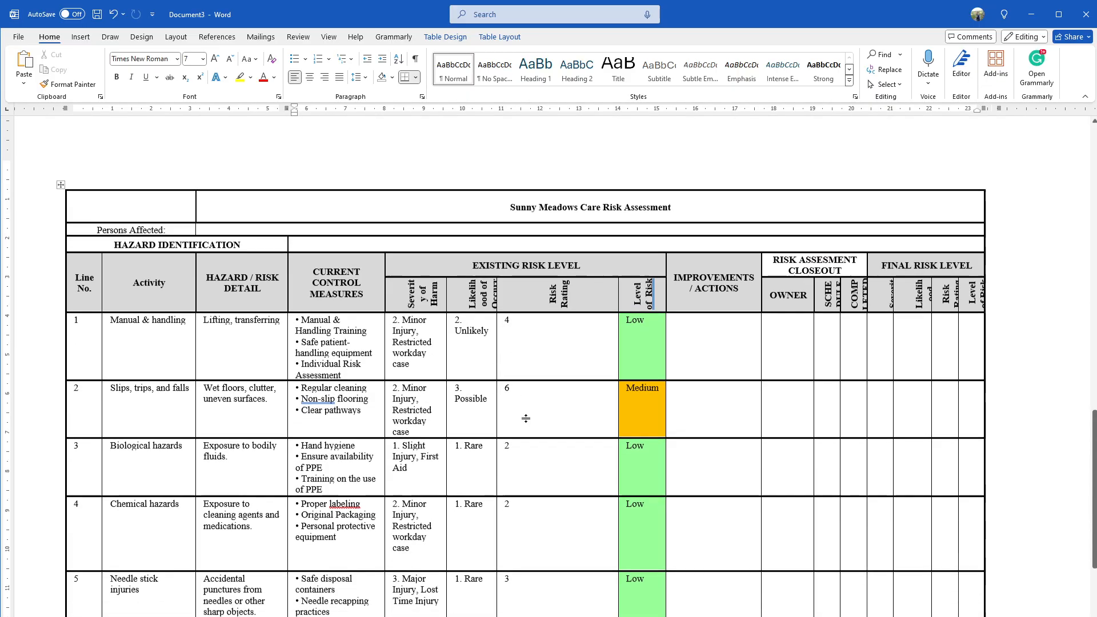
scroll(503, 400, up, 1)
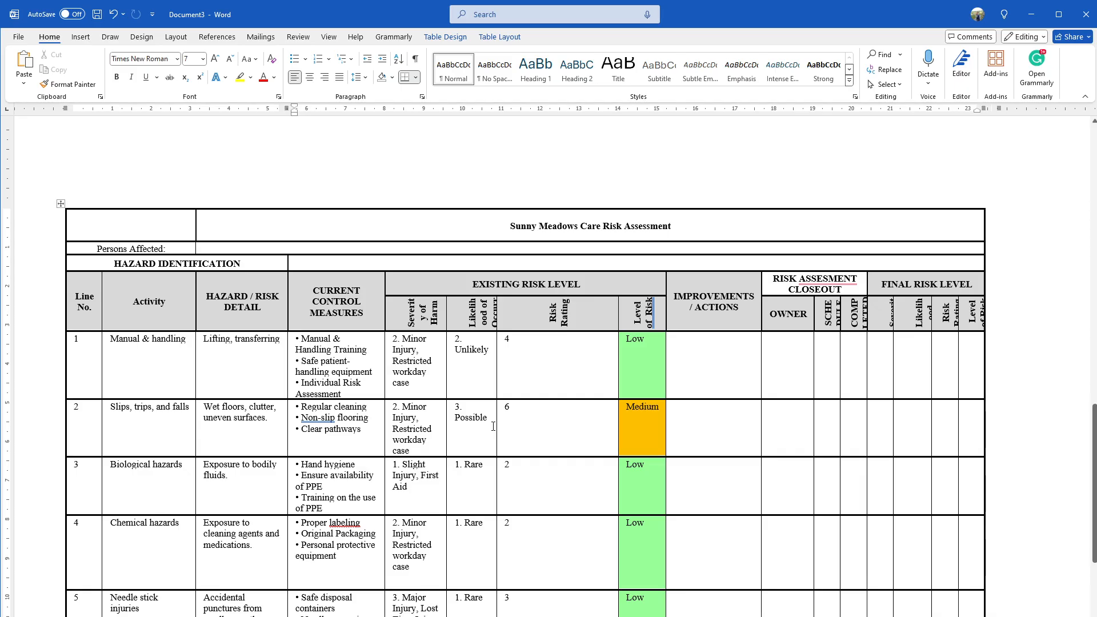
drag(495, 424, 591, 426)
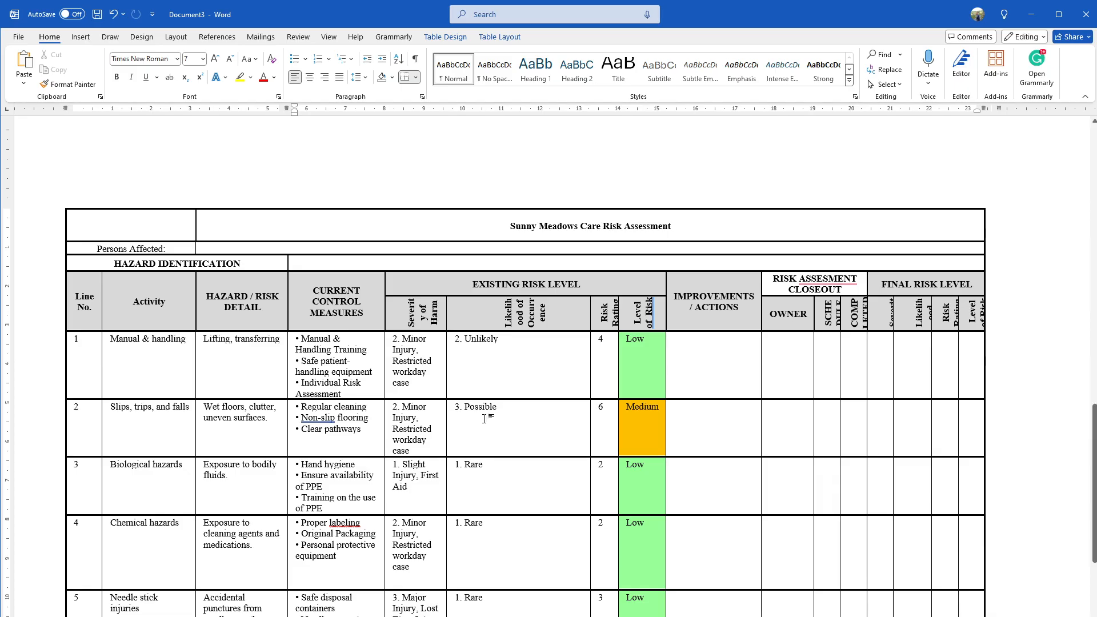
click(446, 438)
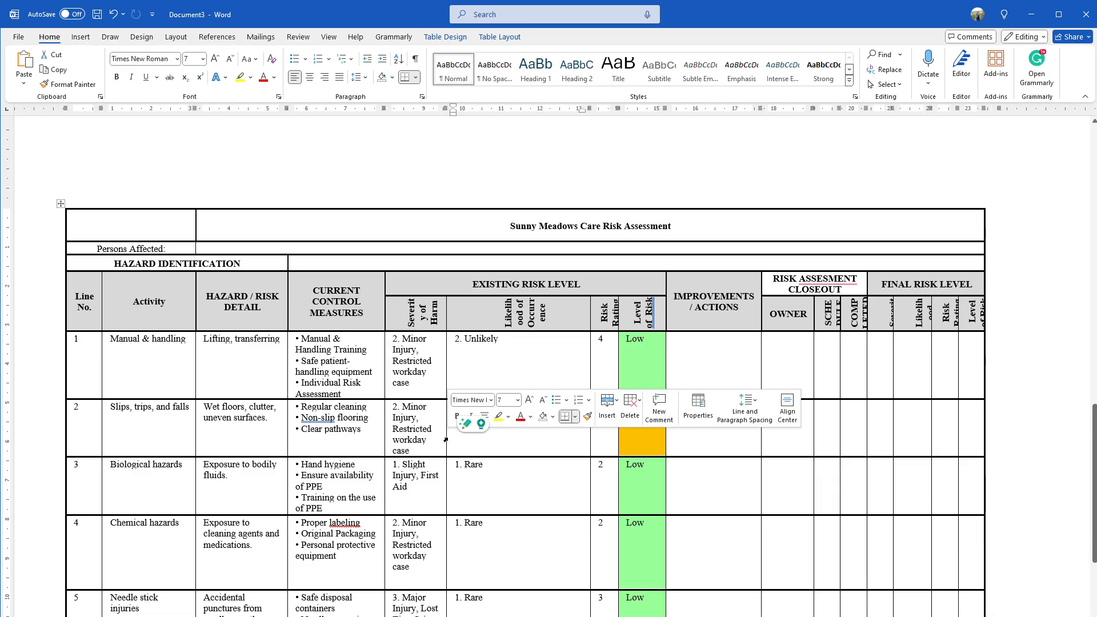
mouse_move(446, 438)
mouse_down()
mouse_move(517, 436)
mouse_move(456, 436)
mouse_up()
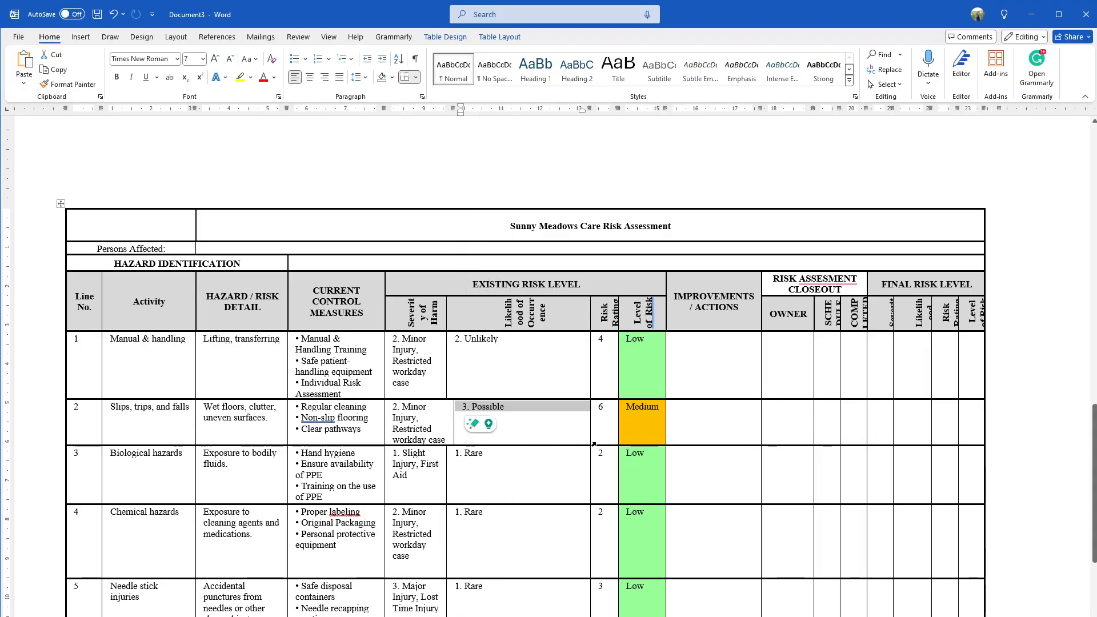
key(ctrl+z)
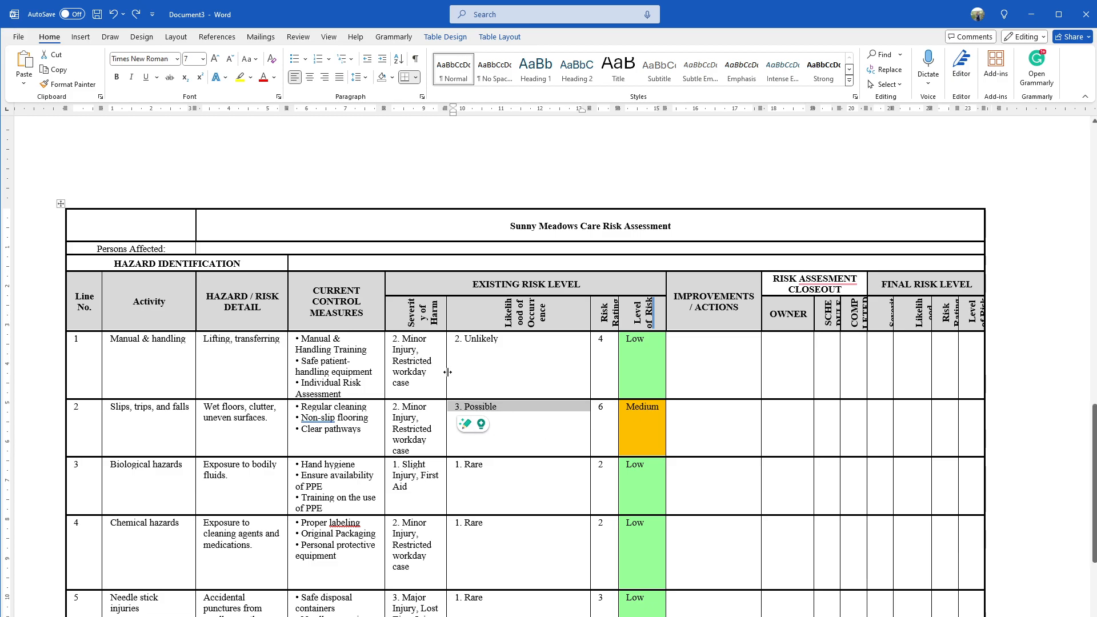
Narrow the Likelihood of Occurrence column and widen Current Control Measures so that each control measure fits on one line.
drag(448, 372, 531, 372)
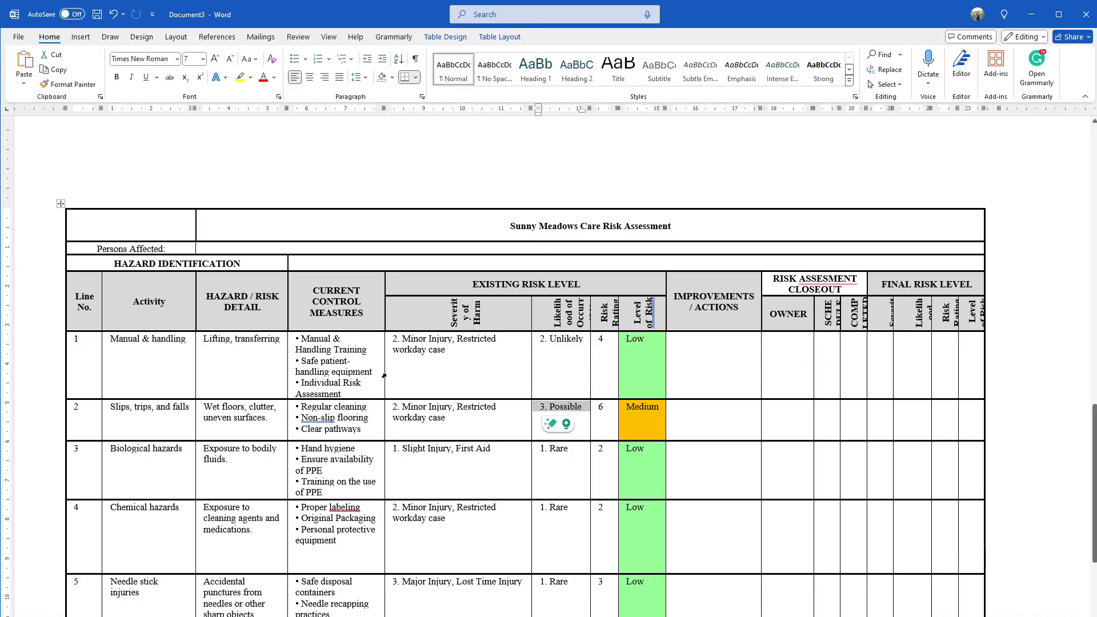
drag(384, 374, 455, 373)
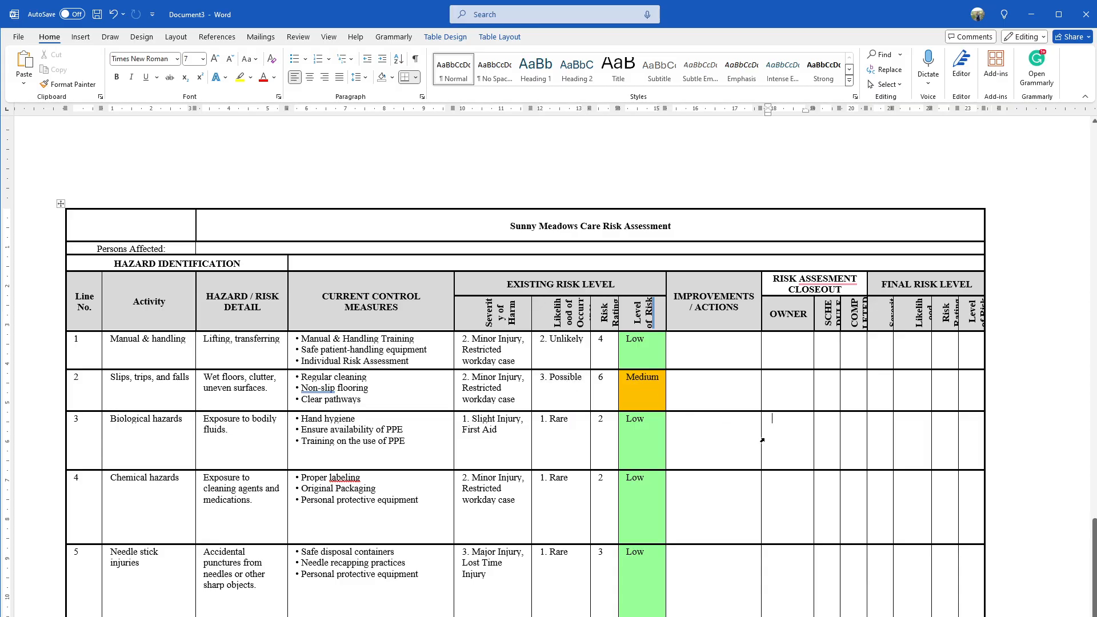
scroll(762, 439, down, 3)
scroll(667, 428, up, 3)
Enlarge the table title "Sunny Meadows Care Risk Assessment" to 11 pt.
drag(724, 225, 508, 226)
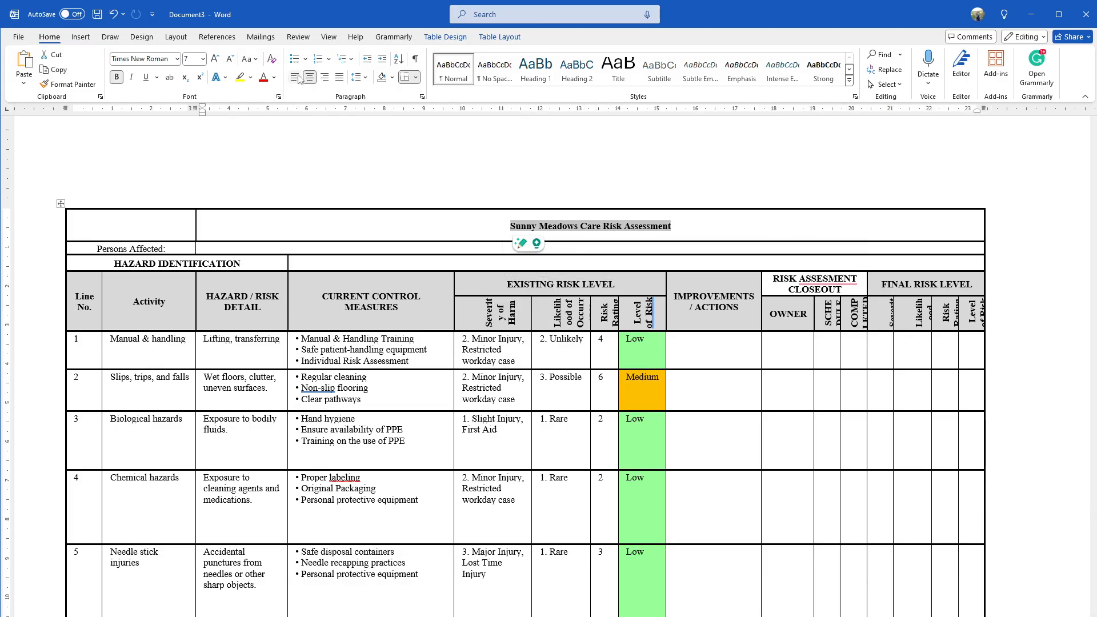
click(216, 59)
click(216, 59)
click(217, 59)
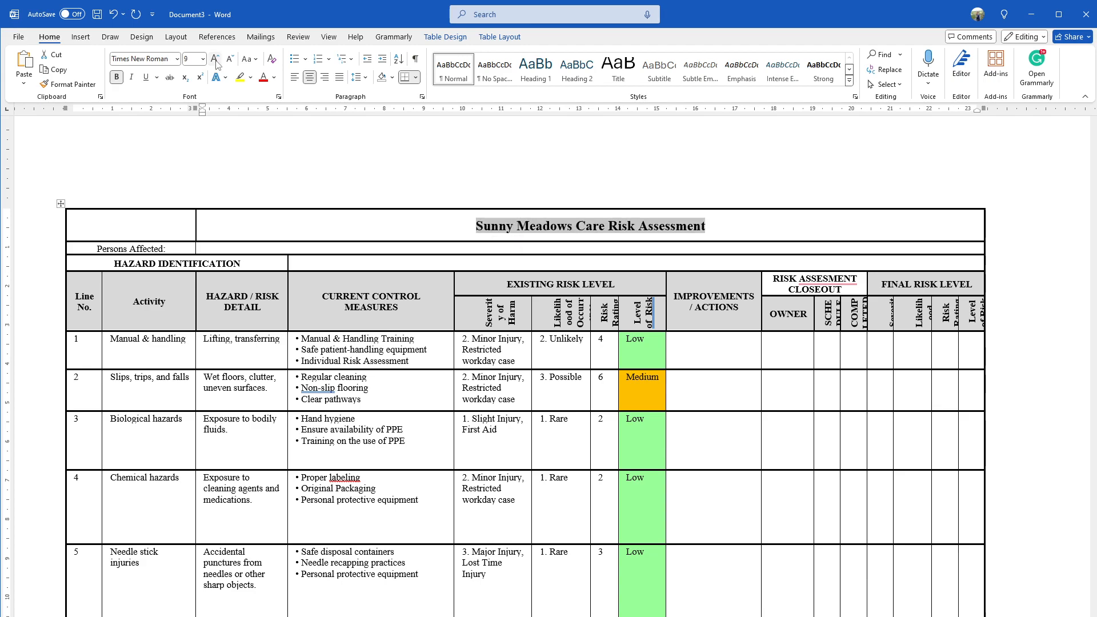
click(216, 59)
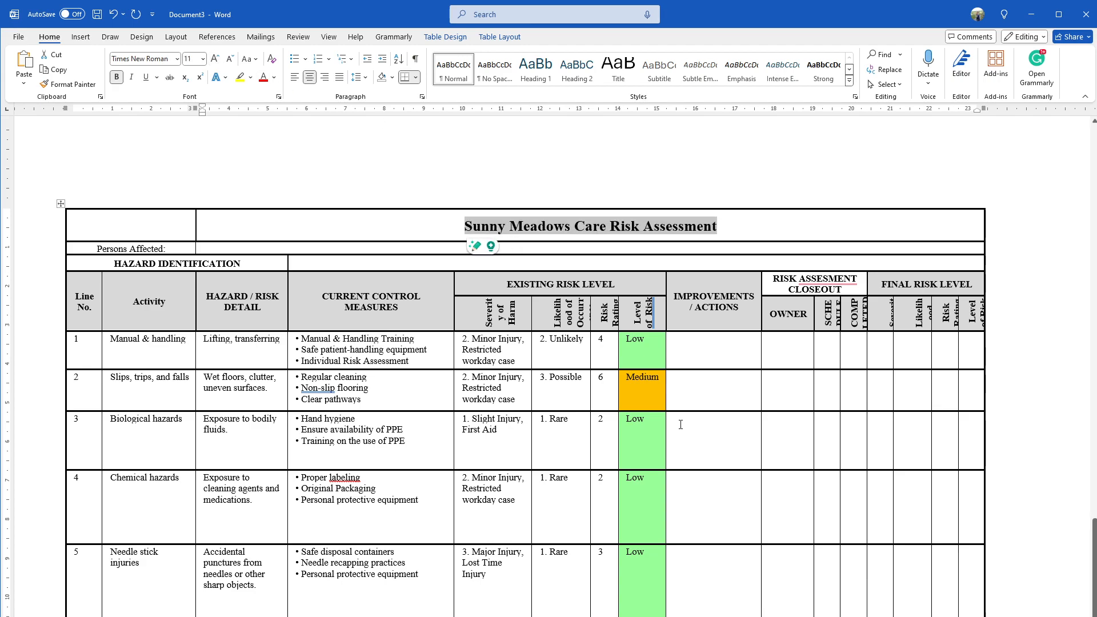
scroll(730, 413, down, 1)
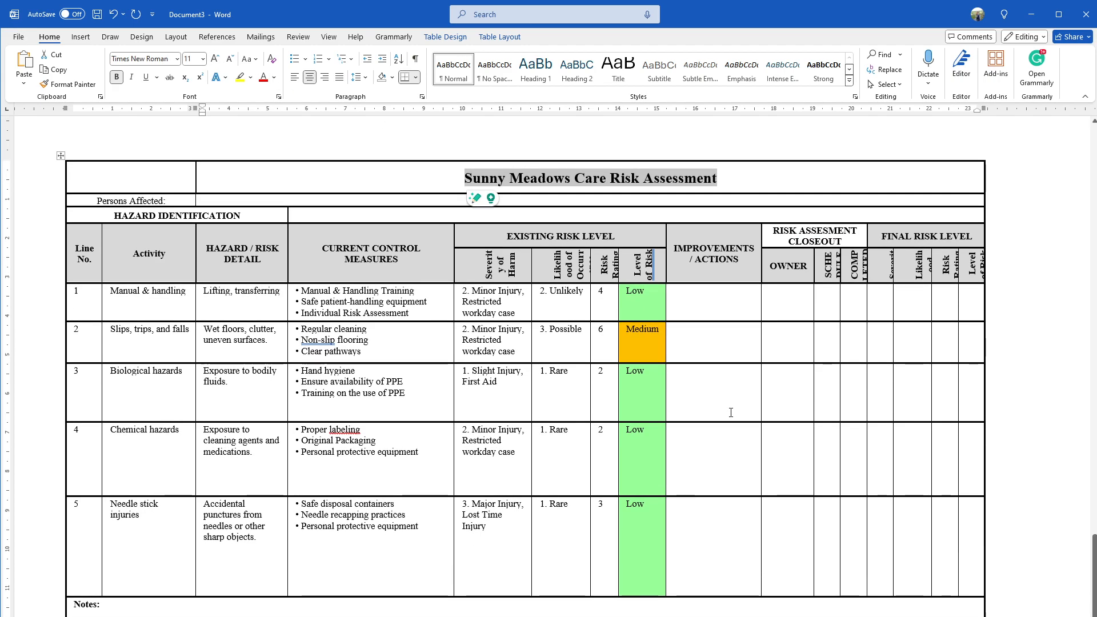
scroll(730, 413, down, 2)
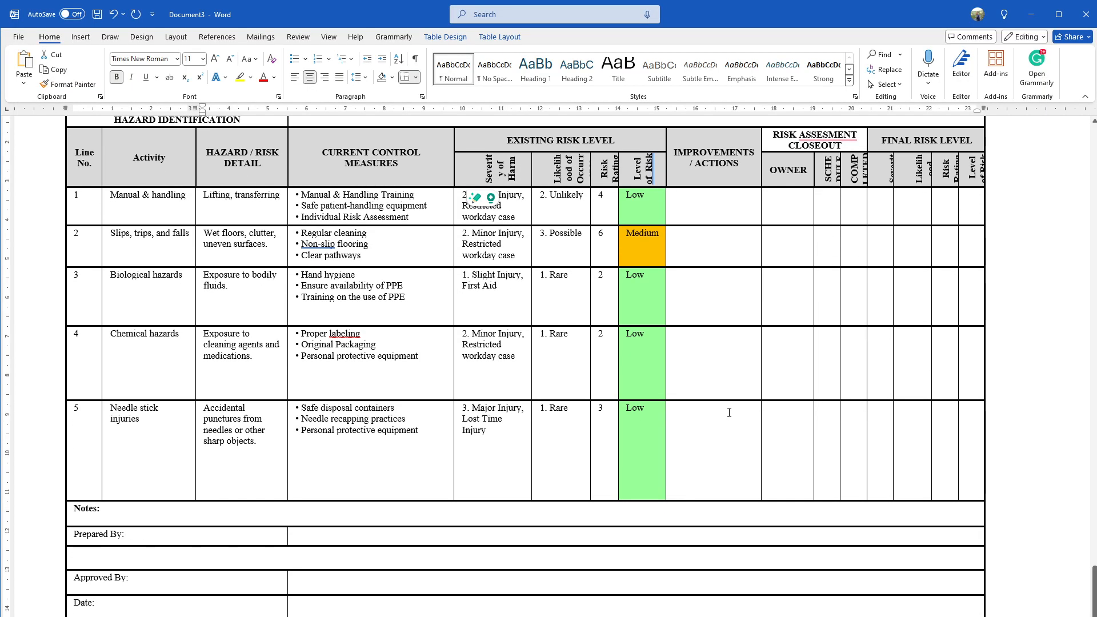
scroll(730, 412, up, 3)
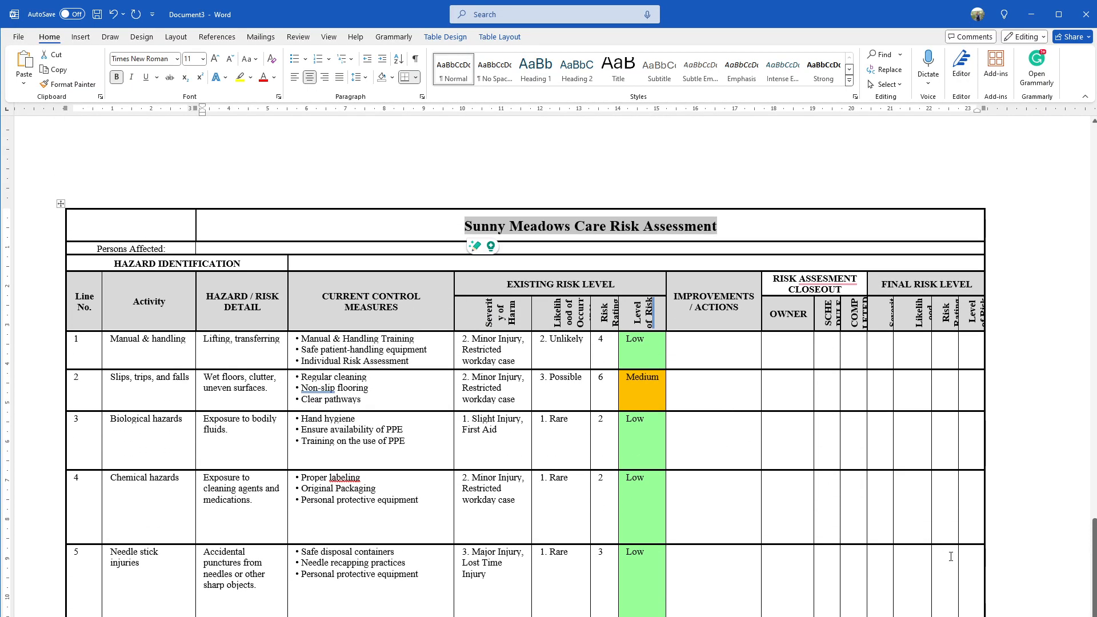